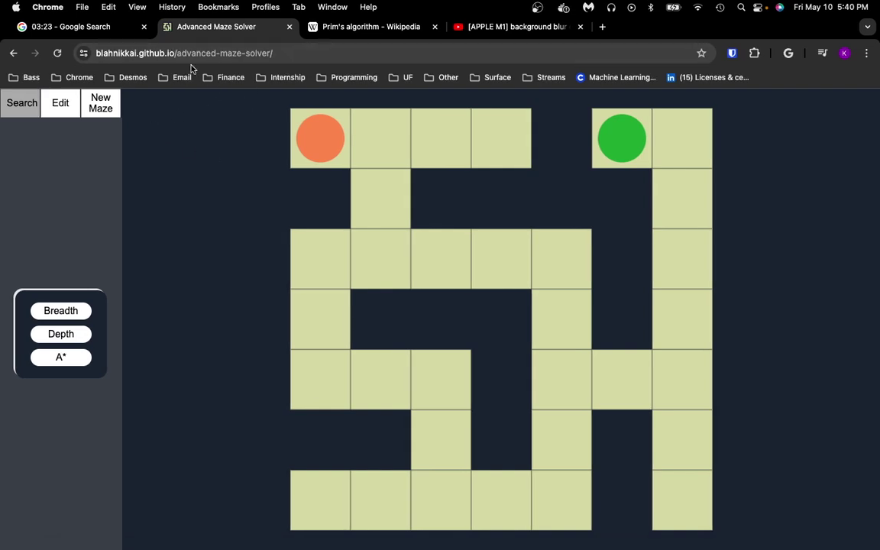
# Step: Select the page address and highlight the word 'advanced' in it, then return to the page
pyautogui.moveTo(275, 53); pyautogui.dragTo(82, 53)
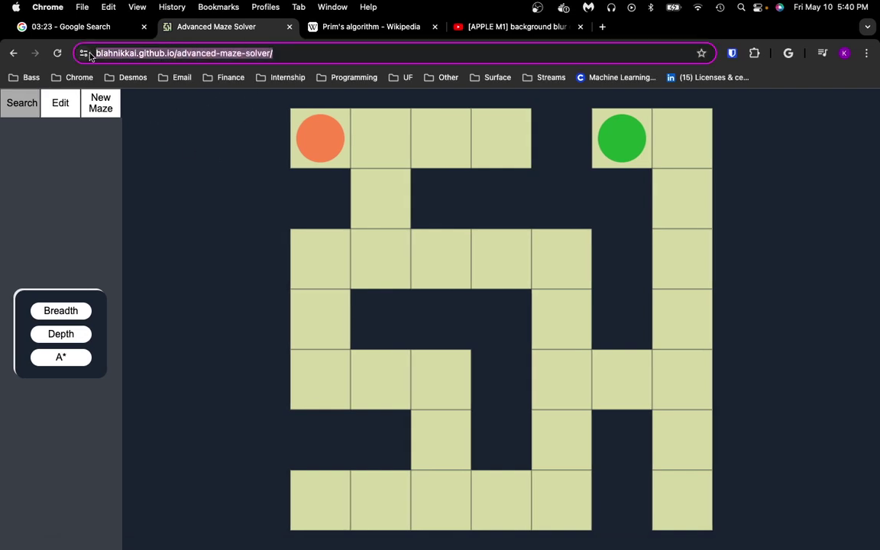
pyautogui.click(292, 53)
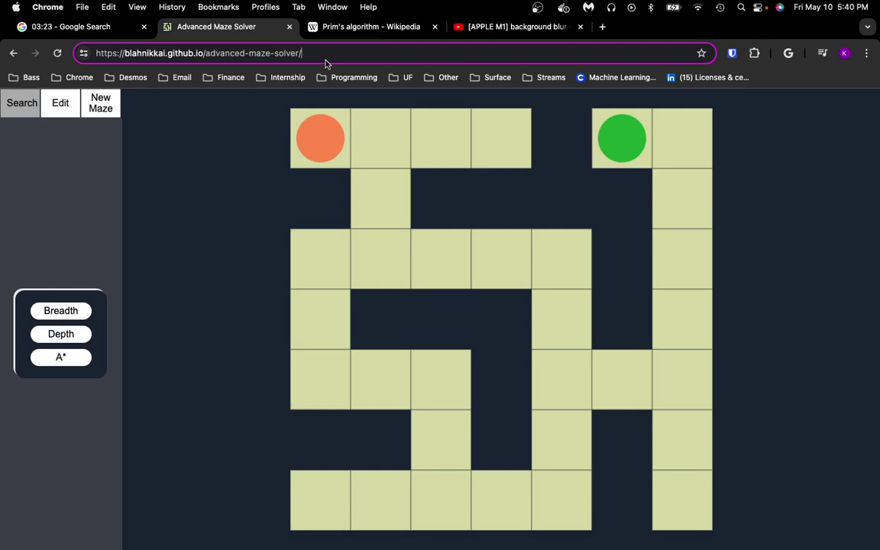
pyautogui.doubleClick(221, 51)
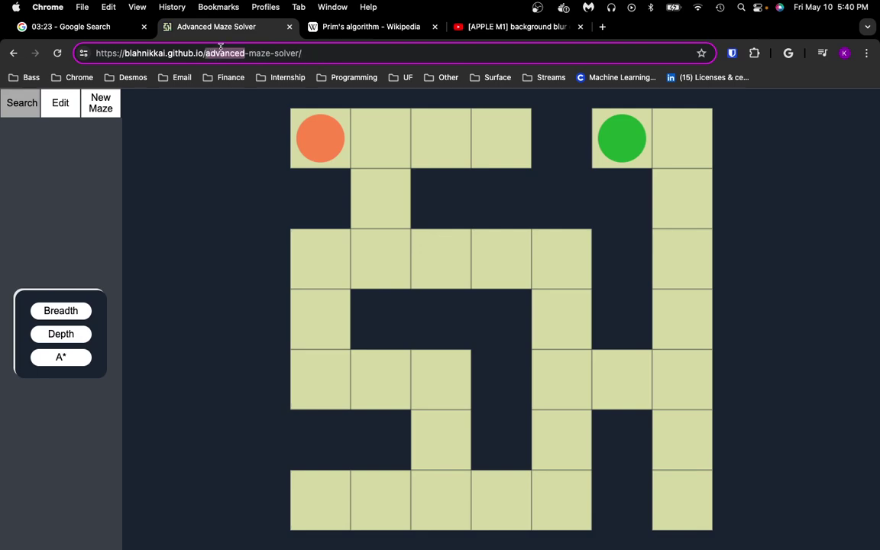
pyautogui.click(218, 187)
pyautogui.doubleClick(206, 53)
pyautogui.click(226, 140)
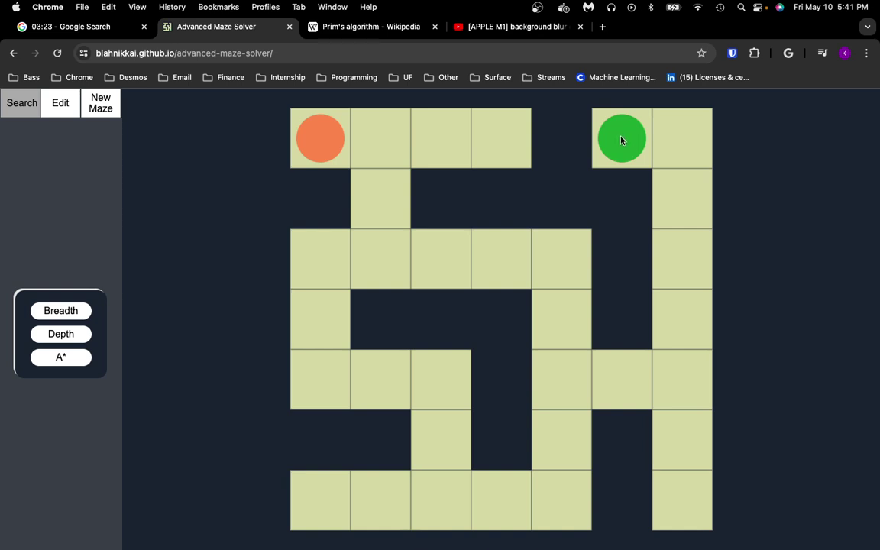
# Step: Solve the maze with breadth-first search, then rerun depth-first search several times
pyautogui.click(69, 312)
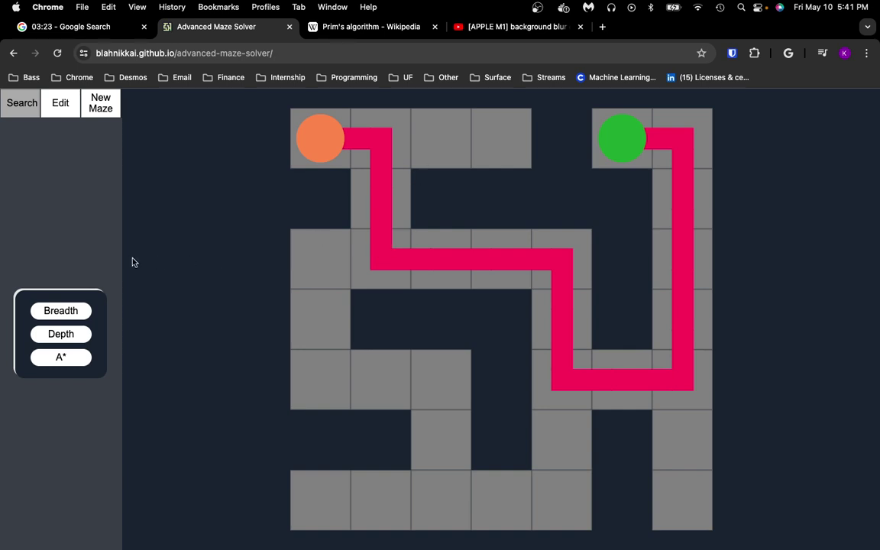
pyautogui.click(76, 335)
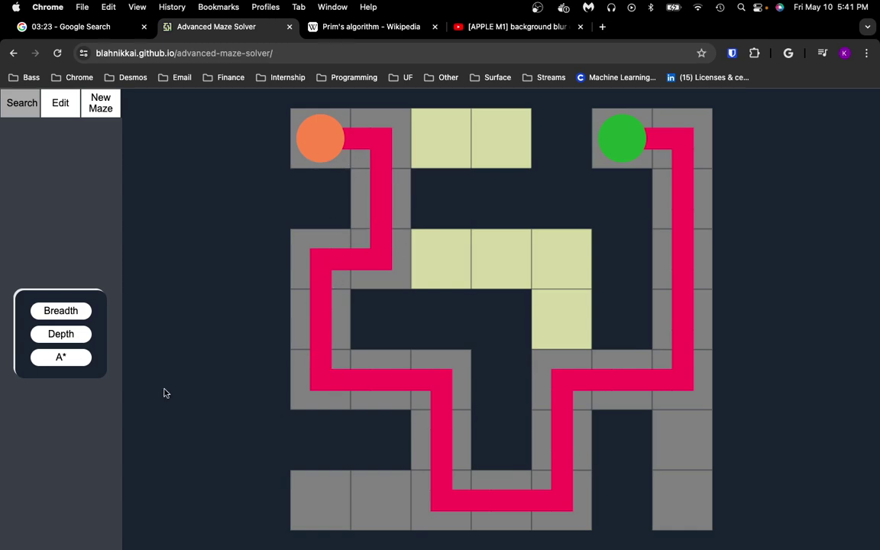
pyautogui.click(61, 334)
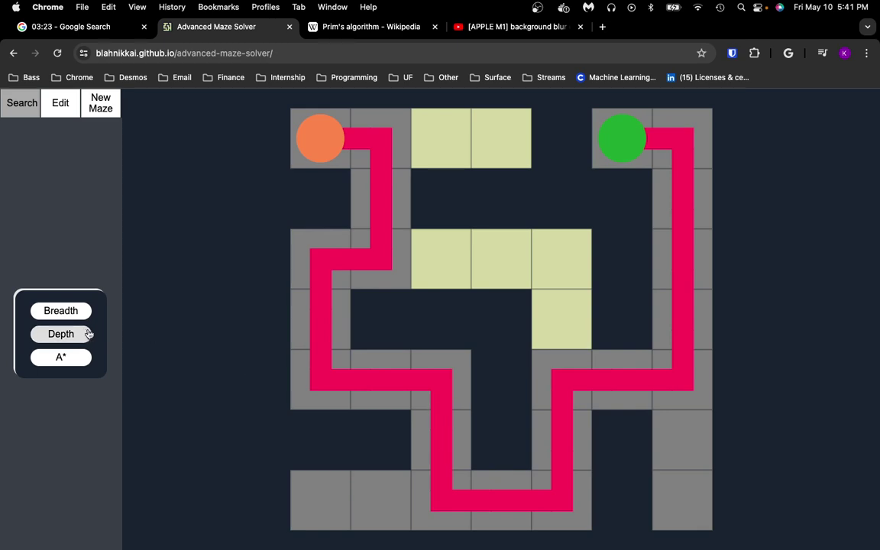
pyautogui.click(61, 334)
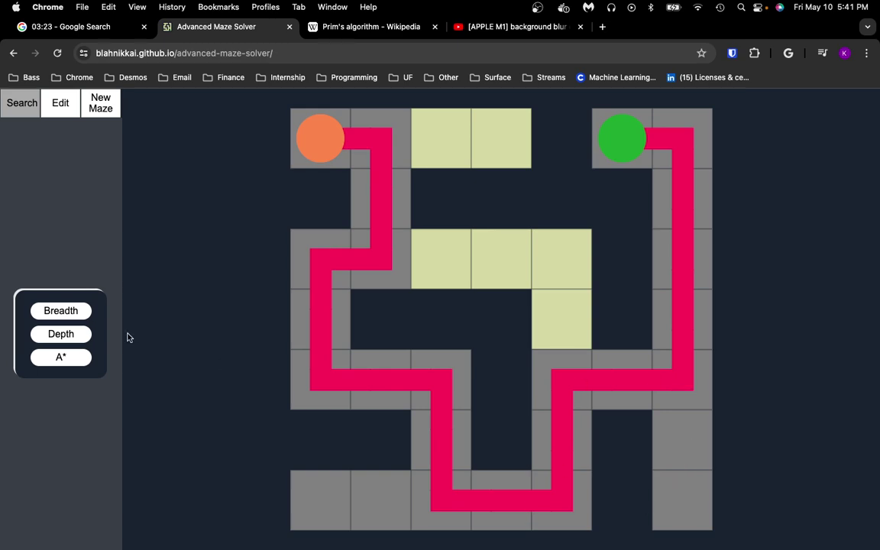
pyautogui.click(77, 334)
pyautogui.click(39, 314)
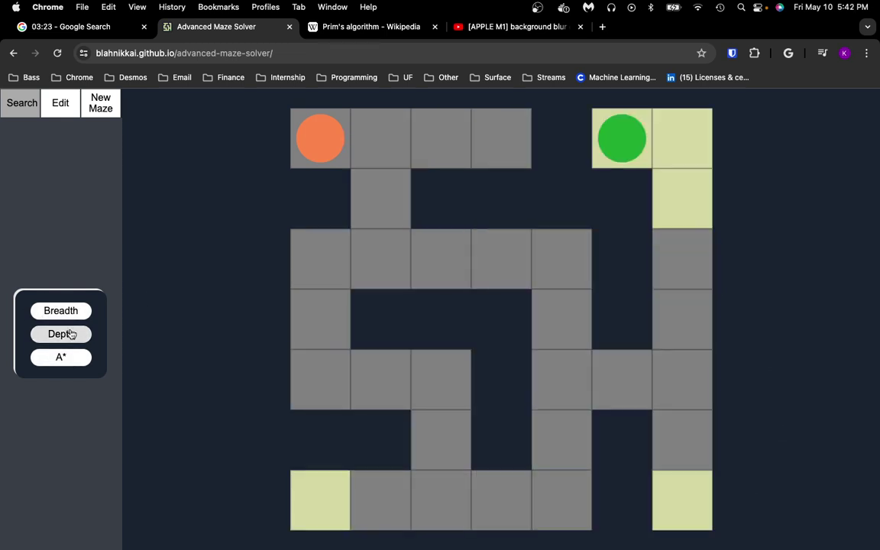
pyautogui.click(61, 334)
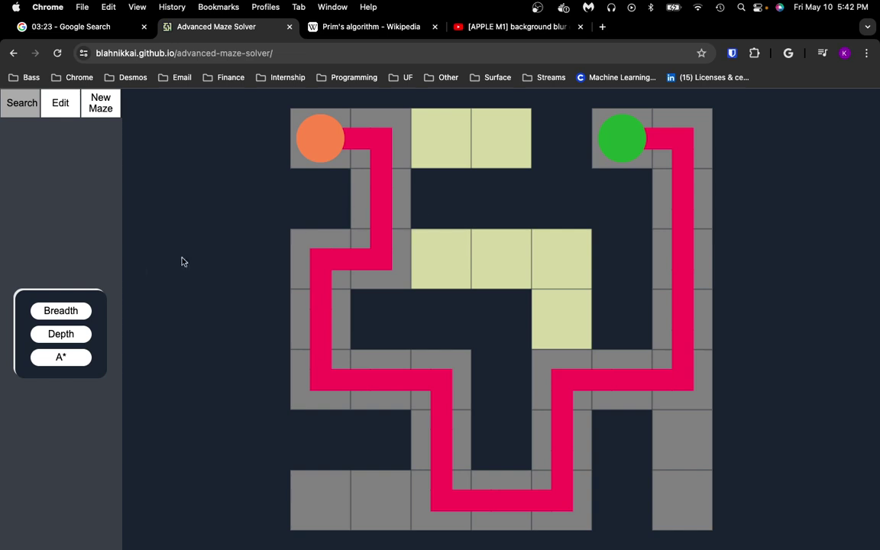
# Step: Run A* search on the maze twice, glancing at the Edit options in between
pyautogui.click(62, 359)
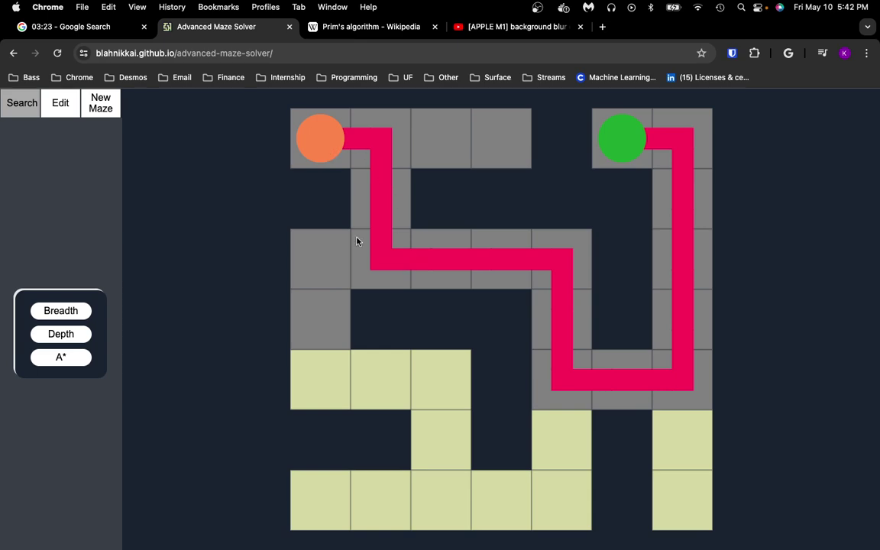
pyautogui.click(57, 106)
pyautogui.click(21, 105)
pyautogui.click(62, 357)
# Step: Turn two open third-row cells into walls and re-solve with breadth-first search
pyautogui.click(60, 106)
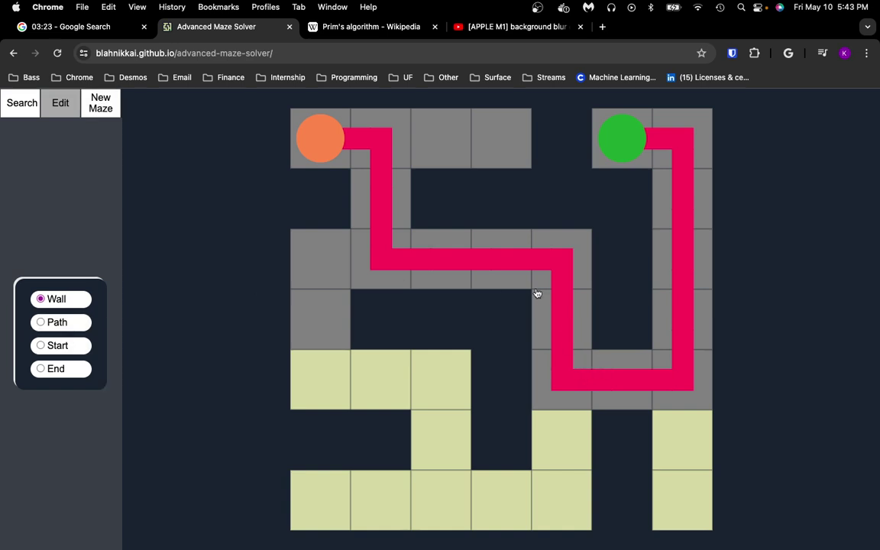
pyautogui.click(552, 265)
pyautogui.click(498, 264)
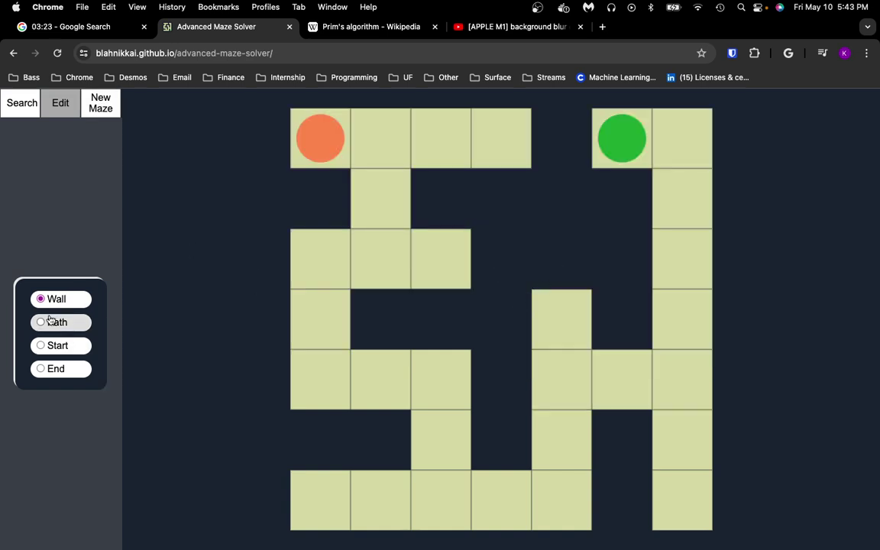
pyautogui.click(22, 103)
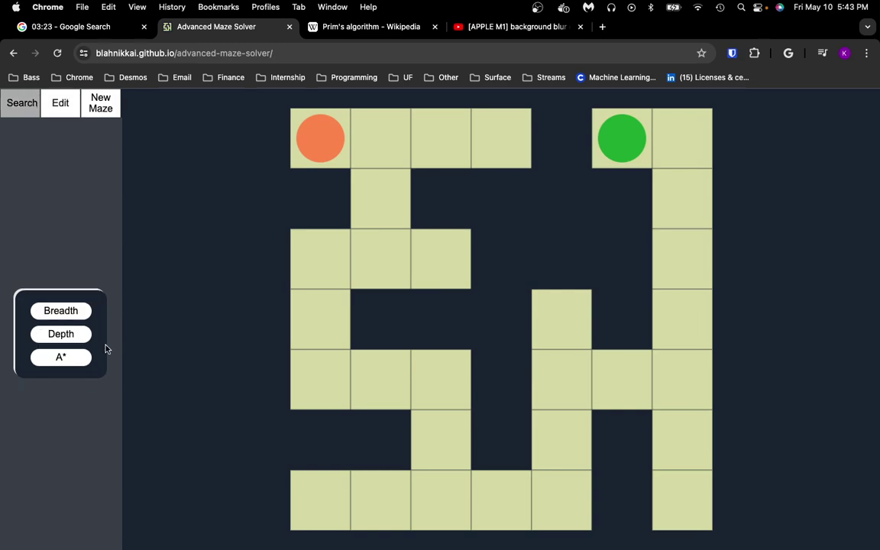
pyautogui.click(63, 311)
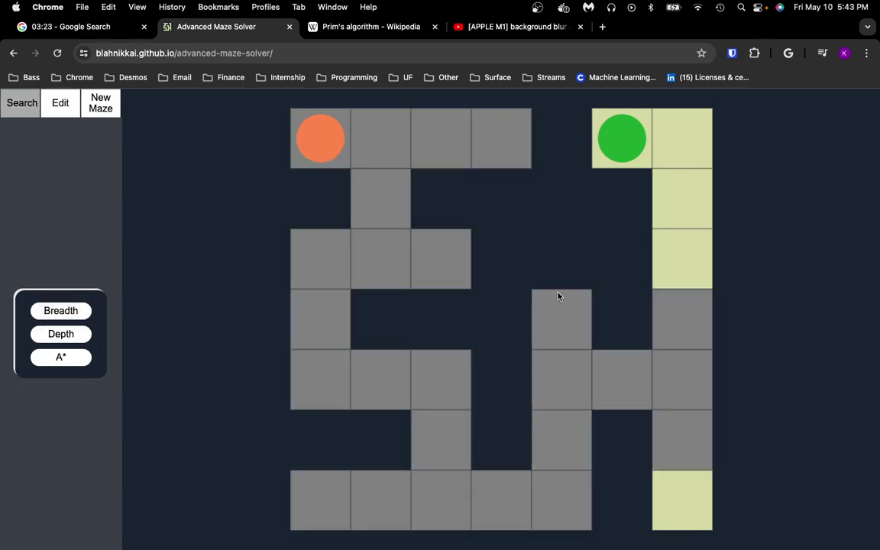
# Step: Open a wall cell at the lower left and re-solve twice with breadth-first search
pyautogui.click(61, 104)
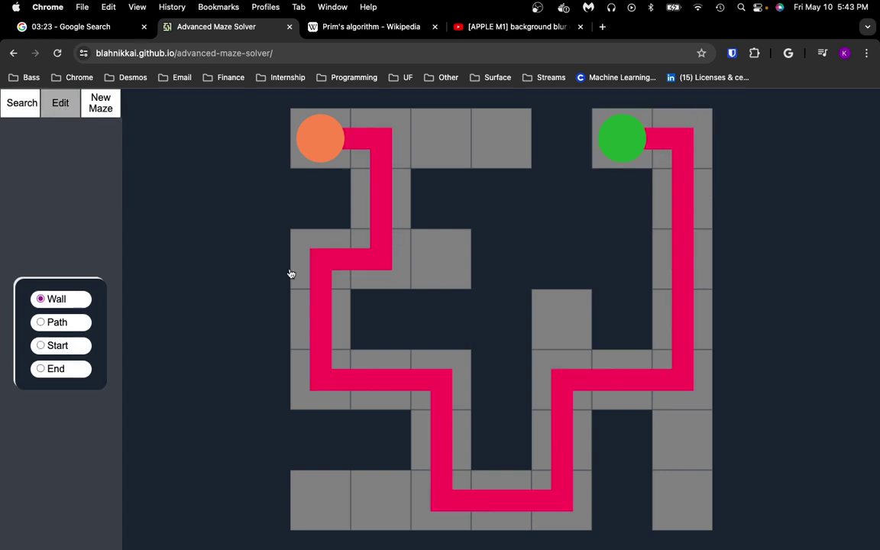
pyautogui.click(41, 321)
pyautogui.click(334, 446)
pyautogui.click(22, 103)
pyautogui.click(61, 310)
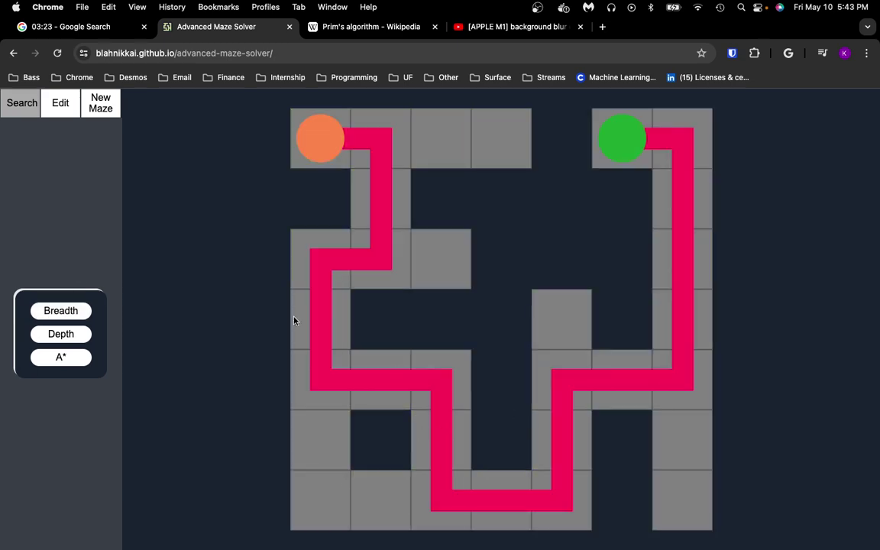
pyautogui.click(79, 311)
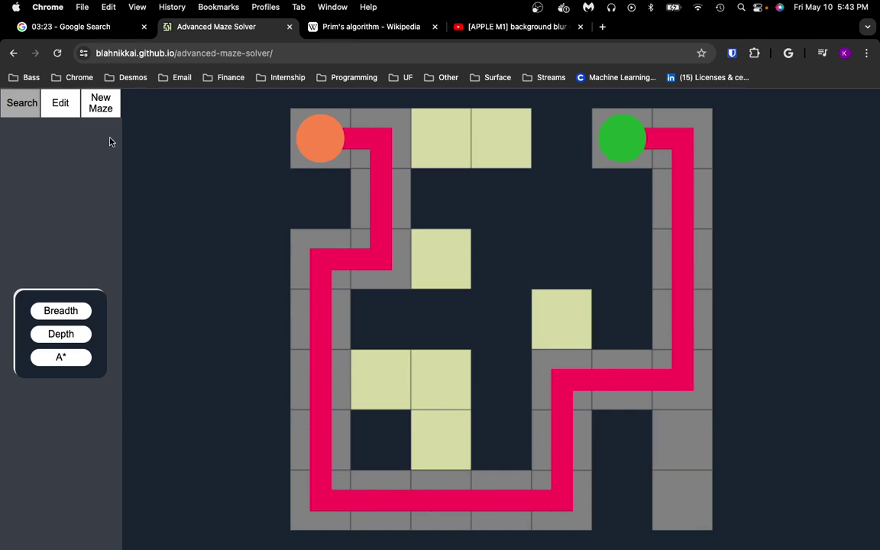
# Step: Move the green end into the maze interior and solve with depth-first and A* search
pyautogui.click(73, 105)
pyautogui.click(60, 369)
pyautogui.click(380, 379)
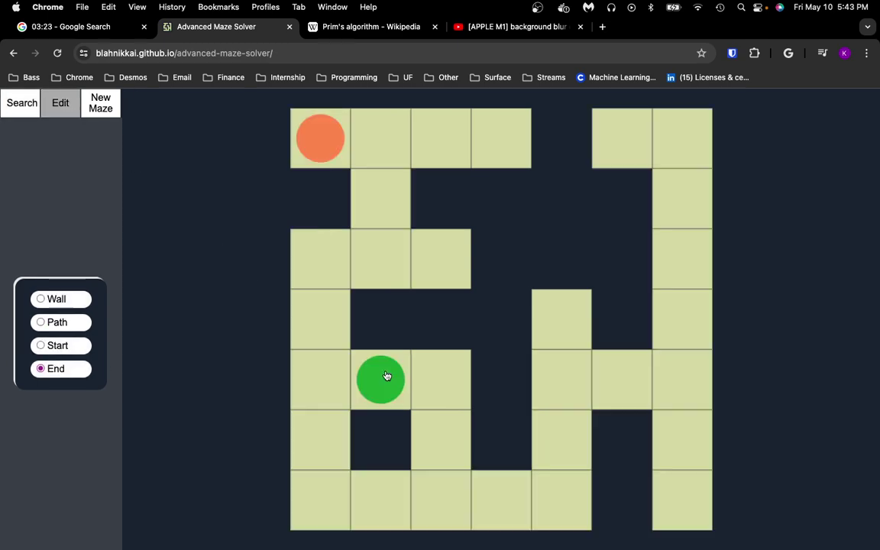
pyautogui.click(22, 102)
pyautogui.click(55, 335)
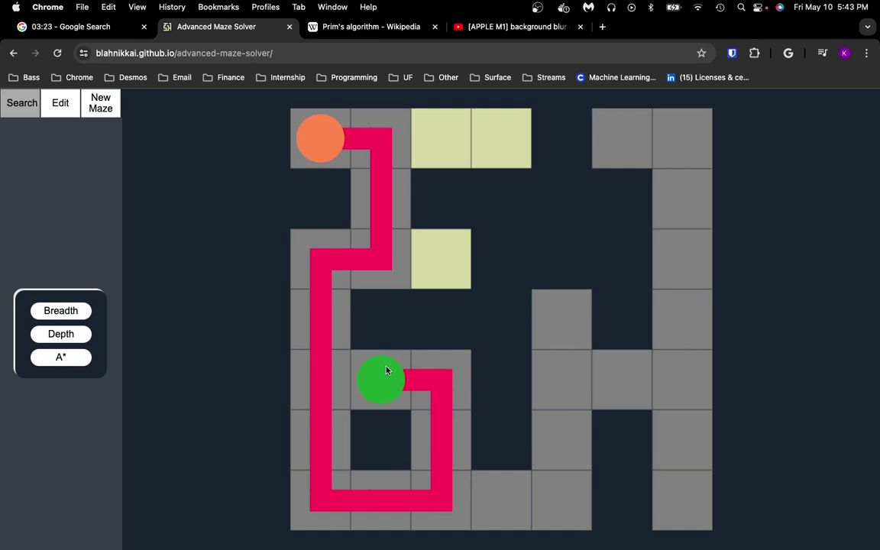
pyautogui.click(61, 357)
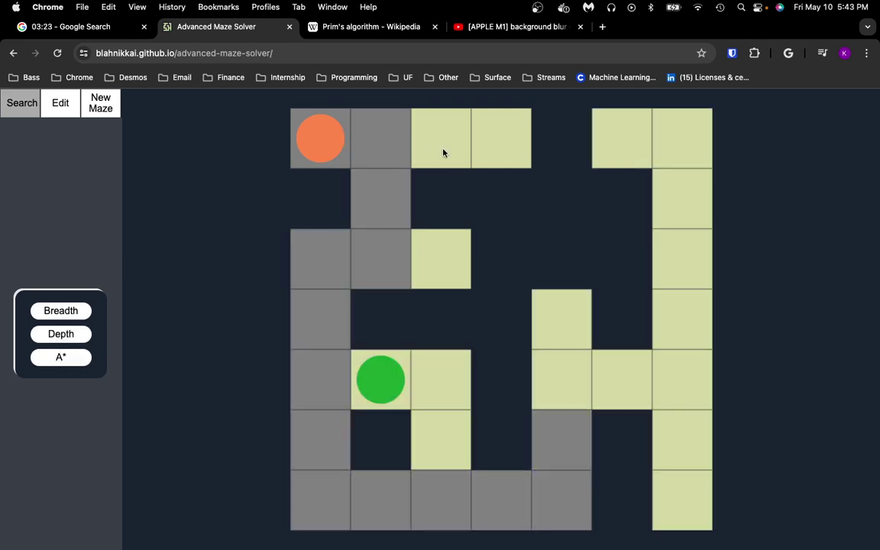
# Step: Move the green end to the top row's third cell and solve it with breadth-first search
pyautogui.click(60, 102)
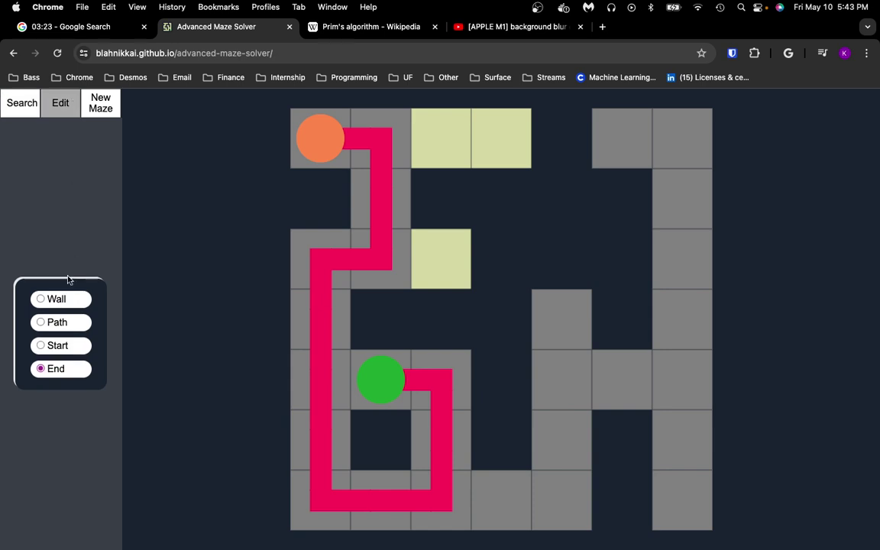
pyautogui.click(450, 165)
pyautogui.click(14, 105)
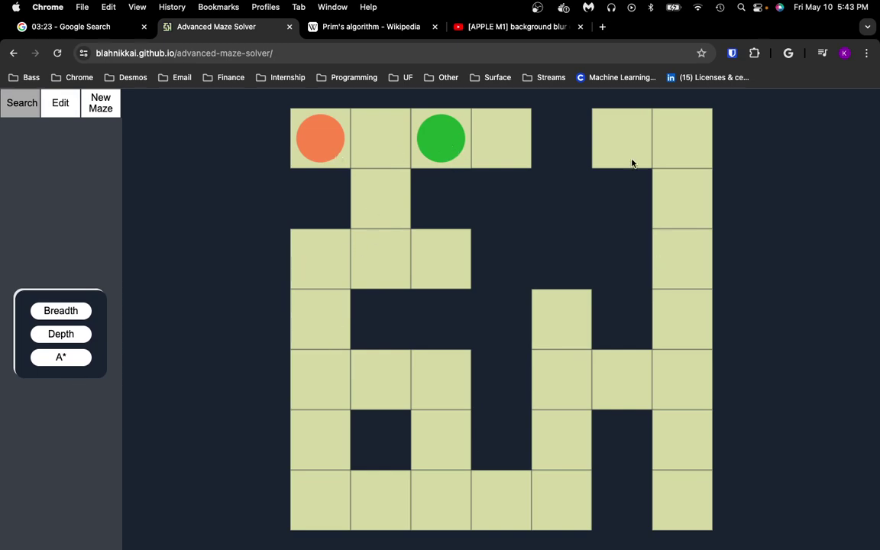
pyautogui.click(45, 312)
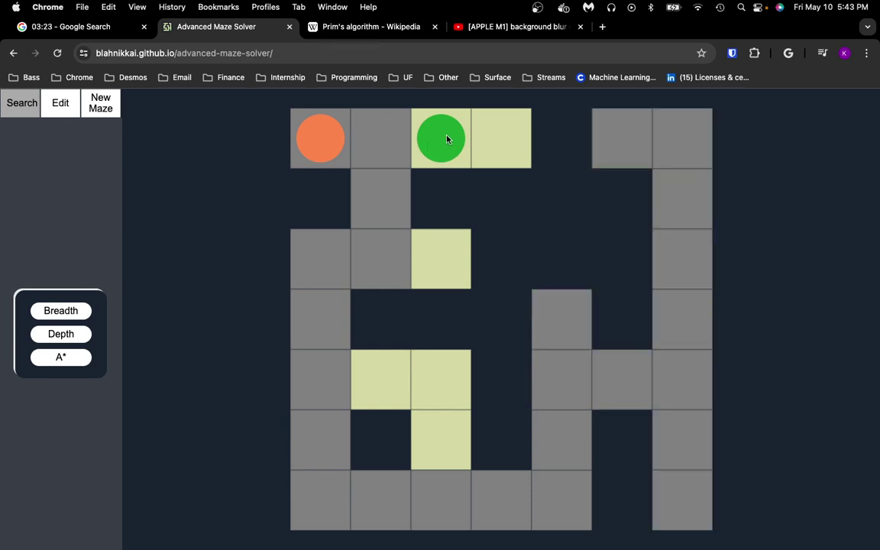
pyautogui.click(62, 112)
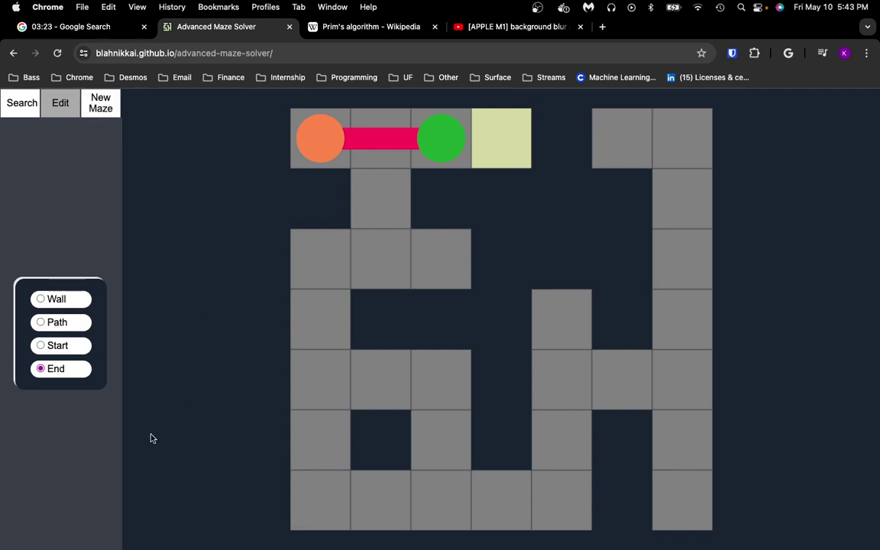
pyautogui.click(22, 107)
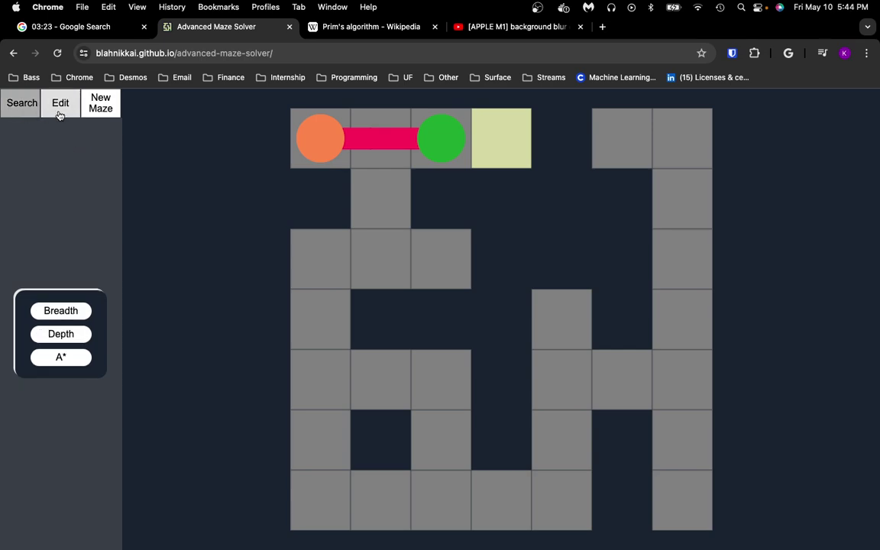
pyautogui.click(61, 107)
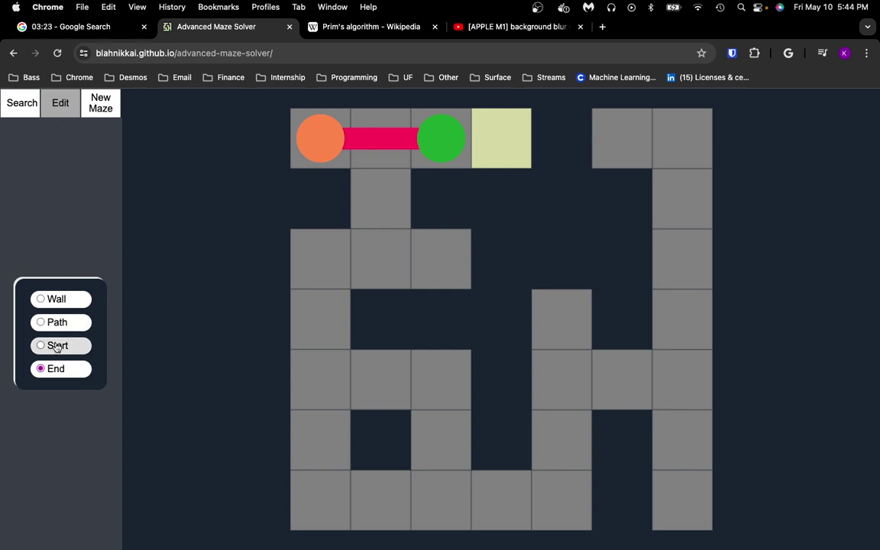
# Step: Enter grid size 10, generate an empty wall-free grid, and solve it with breadth-first search
pyautogui.click(100, 103)
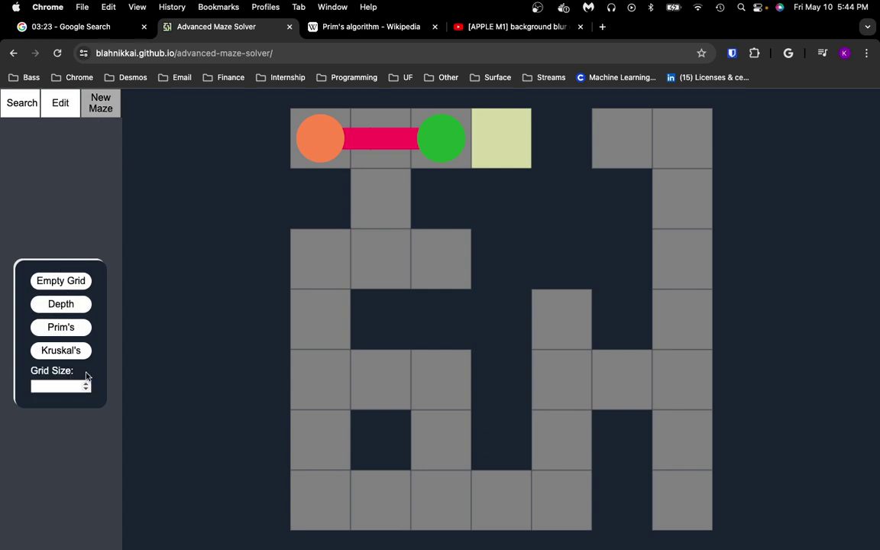
pyautogui.click(66, 386)
pyautogui.write('10')
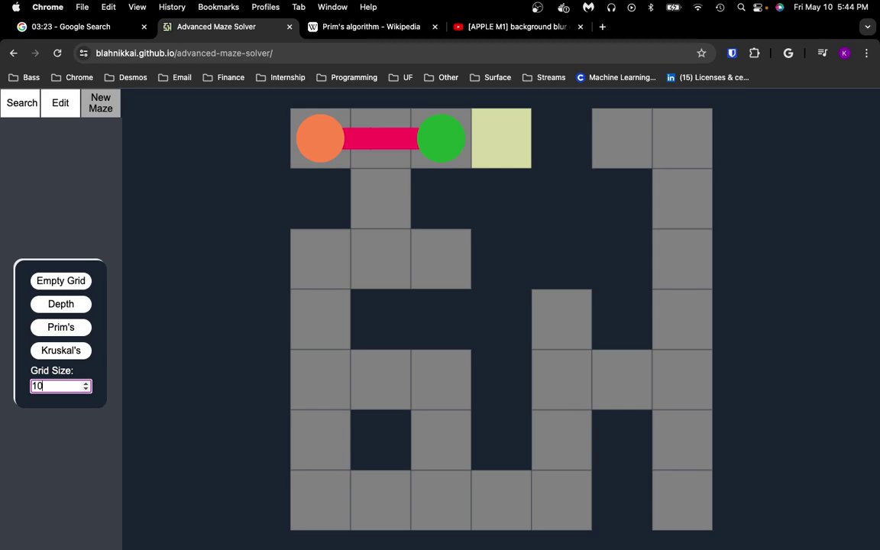
pyautogui.click(73, 281)
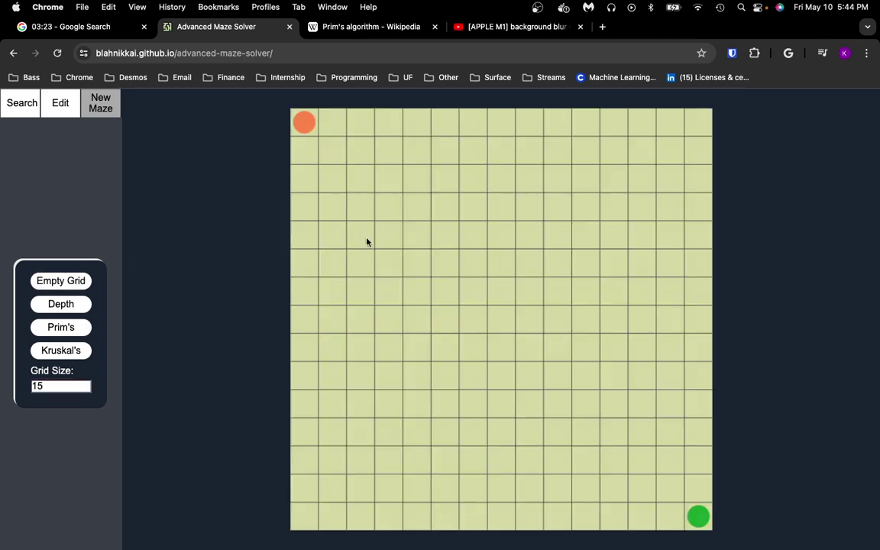
pyautogui.click(24, 108)
pyautogui.click(48, 309)
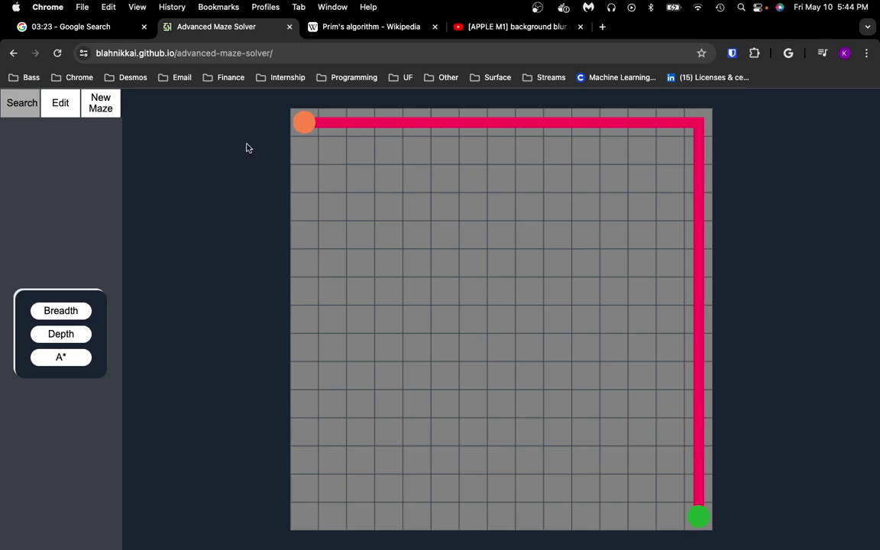
pyautogui.click(60, 103)
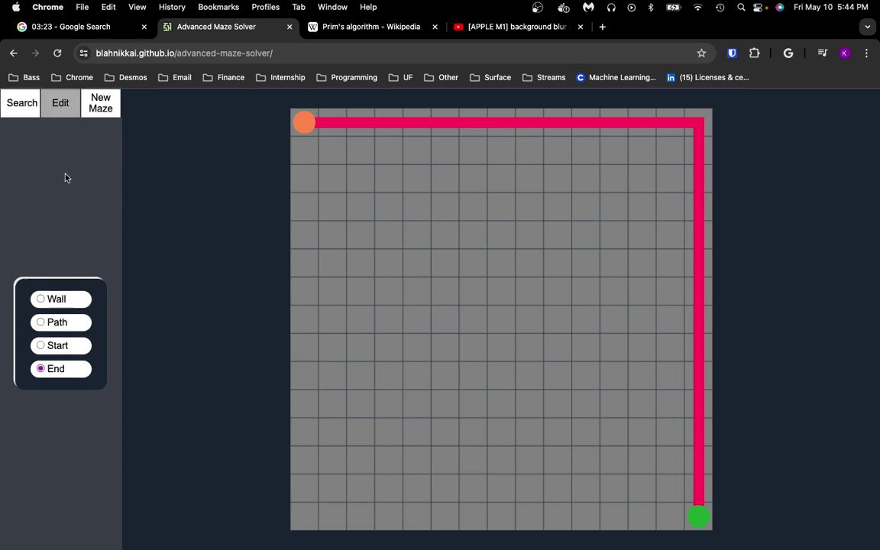
# Step: Create an empty 10x10 grid and draw a wall column up from the bottom middle
pyautogui.click(100, 103)
pyautogui.click(49, 383)
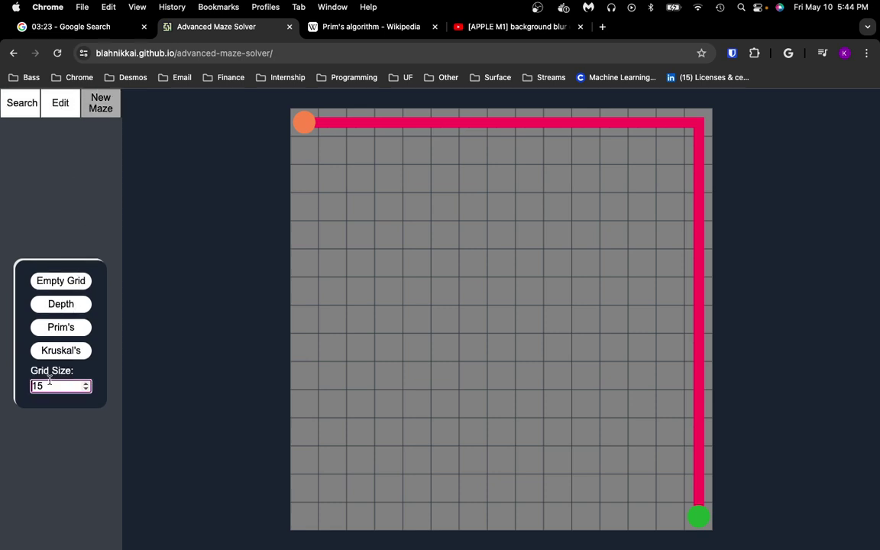
pyautogui.press('BackSpace')
pyautogui.write('0')
pyautogui.click(62, 281)
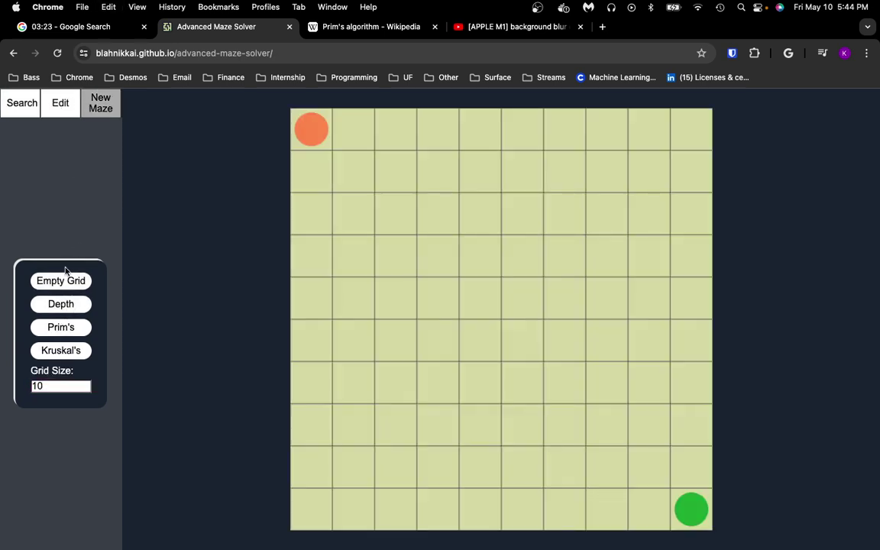
pyautogui.click(54, 115)
pyautogui.click(55, 299)
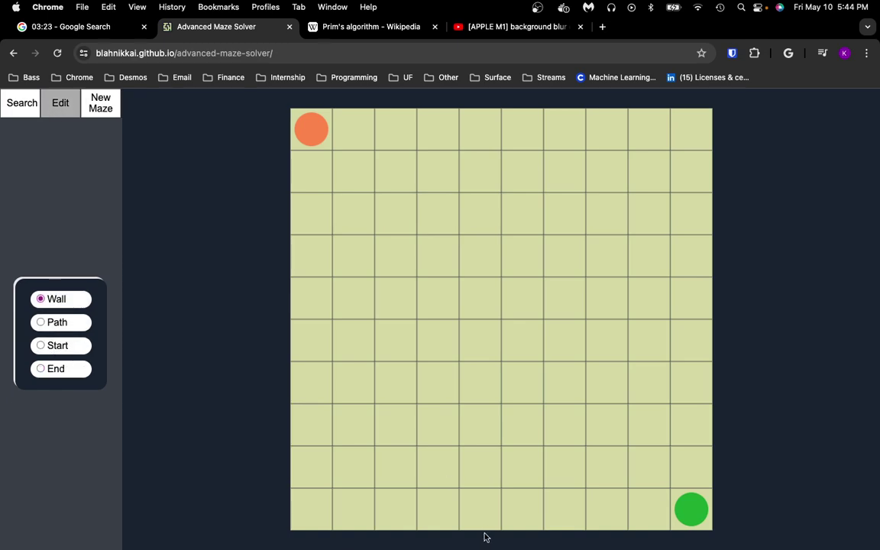
pyautogui.moveTo(528, 514); pyautogui.dragTo(527, 369)
# Step: Solve the walled grid with breadth-first, depth-first, A*, then depth-first search again
pyautogui.click(6, 111)
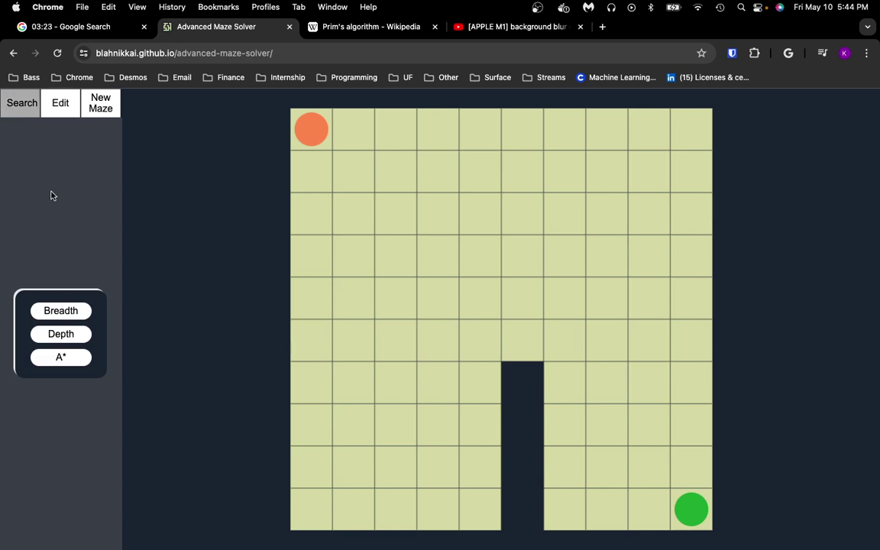
pyautogui.click(62, 312)
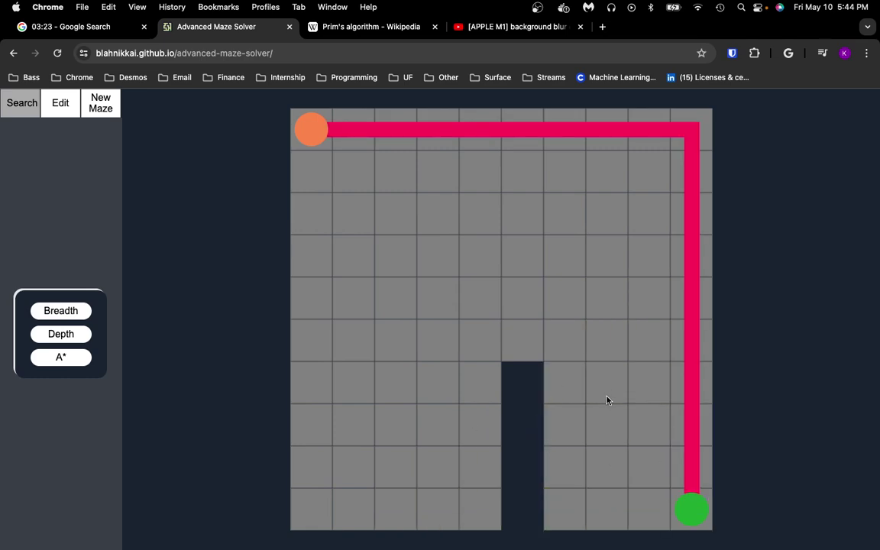
pyautogui.click(62, 334)
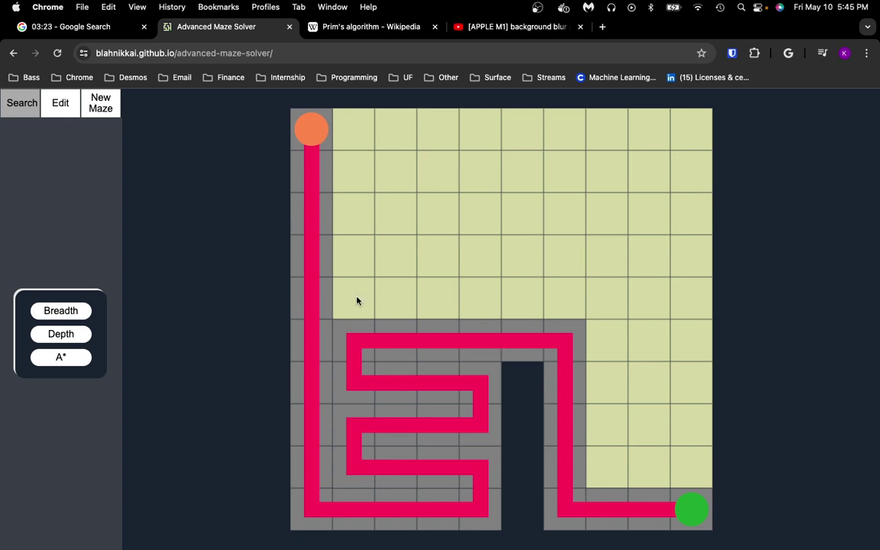
pyautogui.click(64, 356)
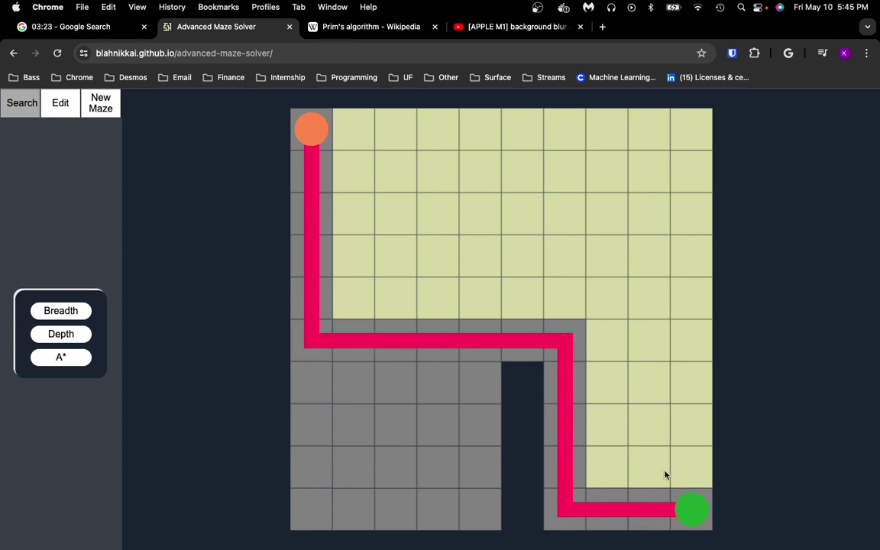
pyautogui.click(61, 334)
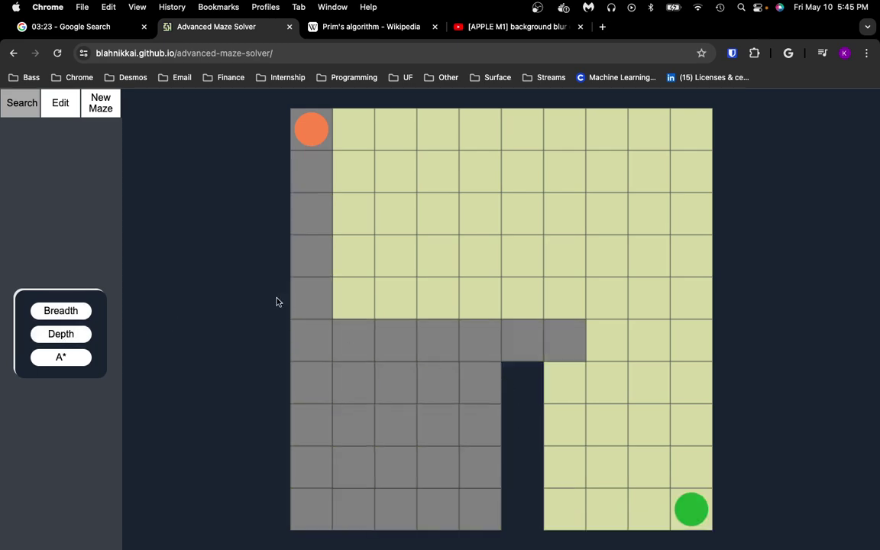
# Step: Erase the bottom wall back to open path and move the end to the top-right corner
pyautogui.click(56, 109)
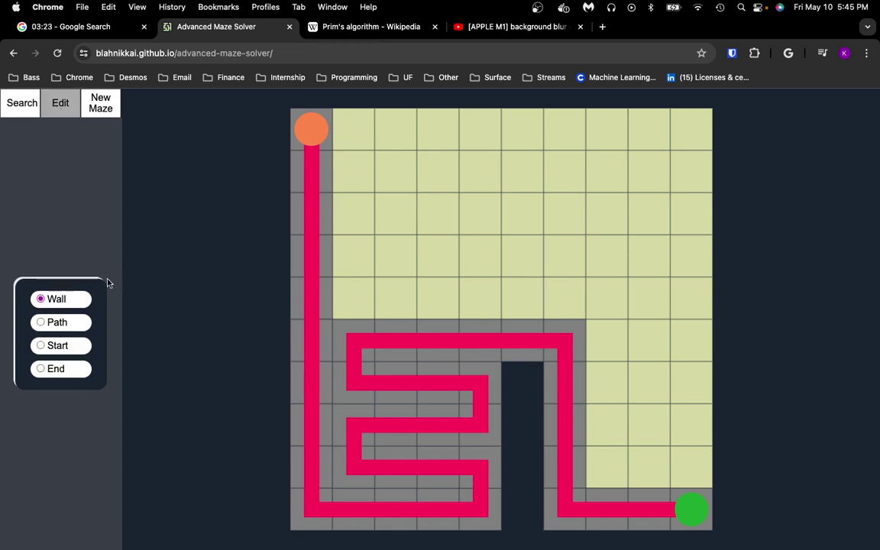
pyautogui.click(61, 324)
pyautogui.moveTo(536, 391); pyautogui.dragTo(529, 495)
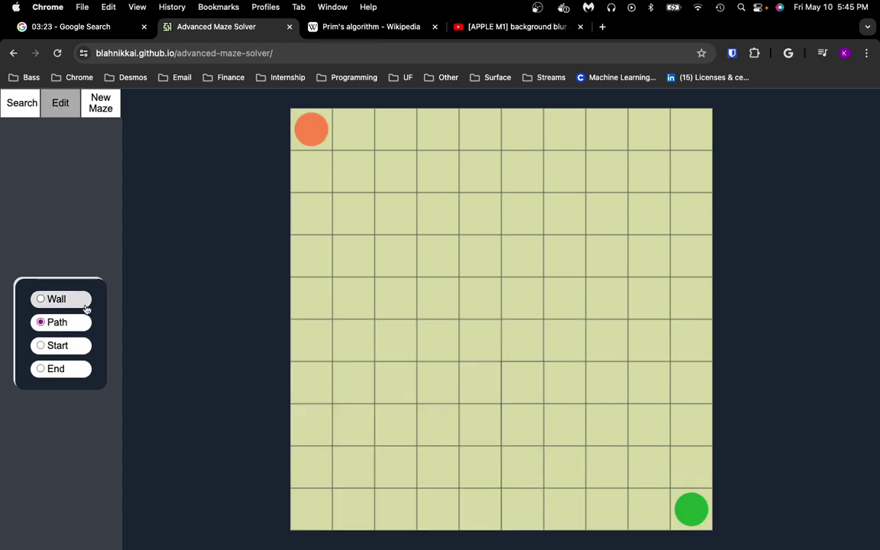
pyautogui.click(56, 369)
pyautogui.click(693, 137)
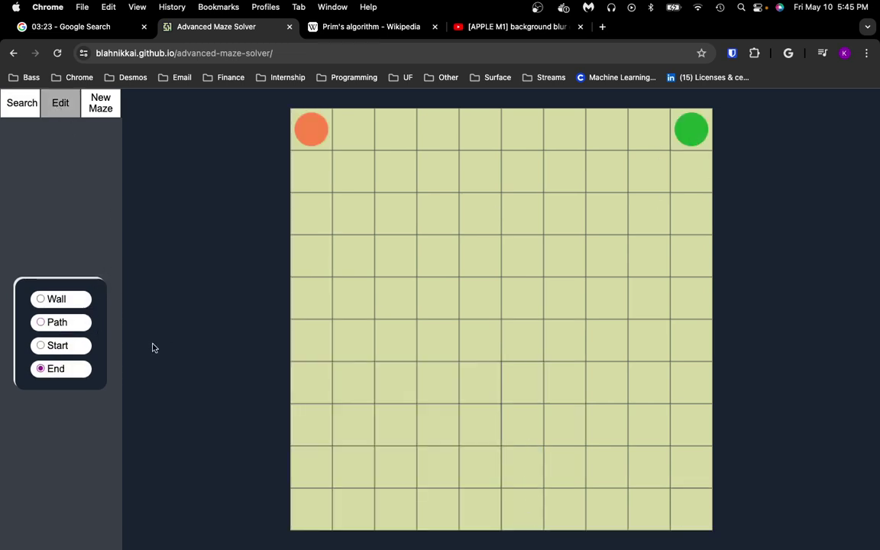
# Step: Draw a wall down from the top middle and solve with depth-first and A* search
pyautogui.click(57, 299)
pyautogui.moveTo(513, 141); pyautogui.dragTo(510, 301)
pyautogui.click(21, 103)
pyautogui.click(62, 334)
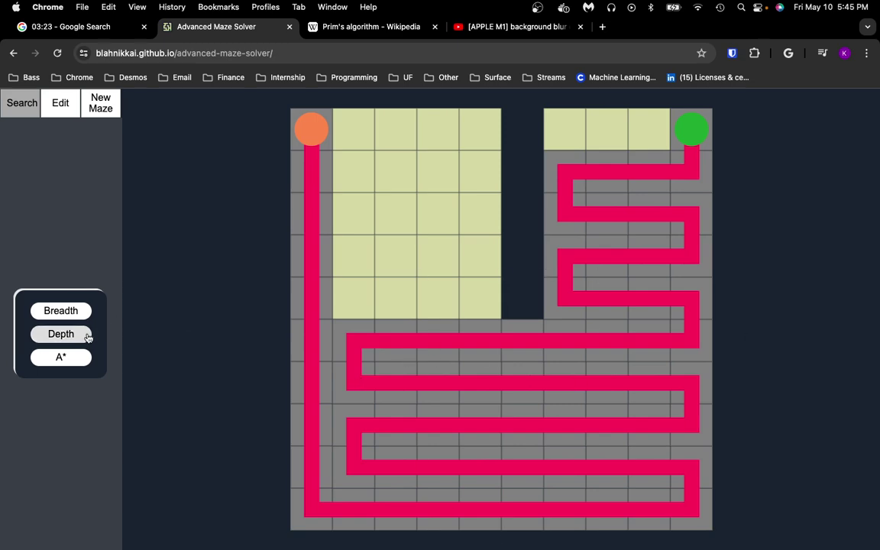
pyautogui.click(61, 357)
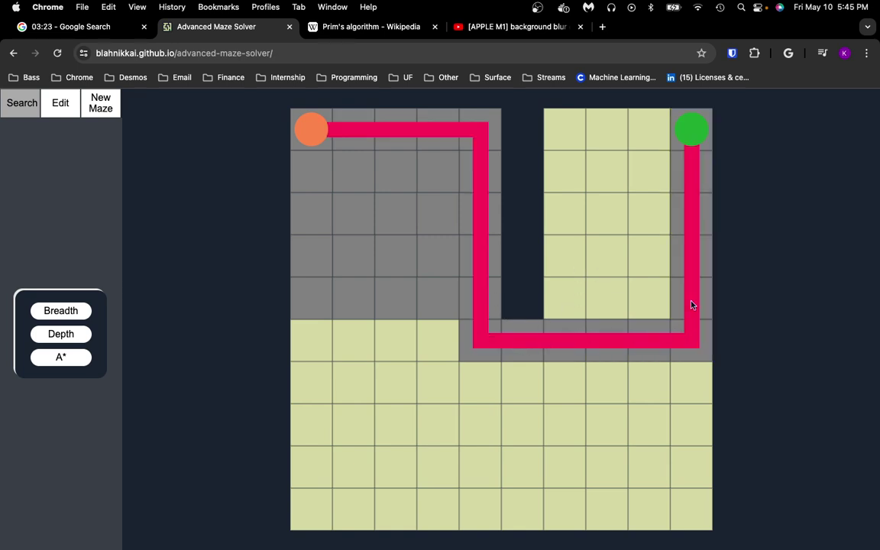
# Step: Move the orange start to the third row, third column
pyautogui.click(60, 109)
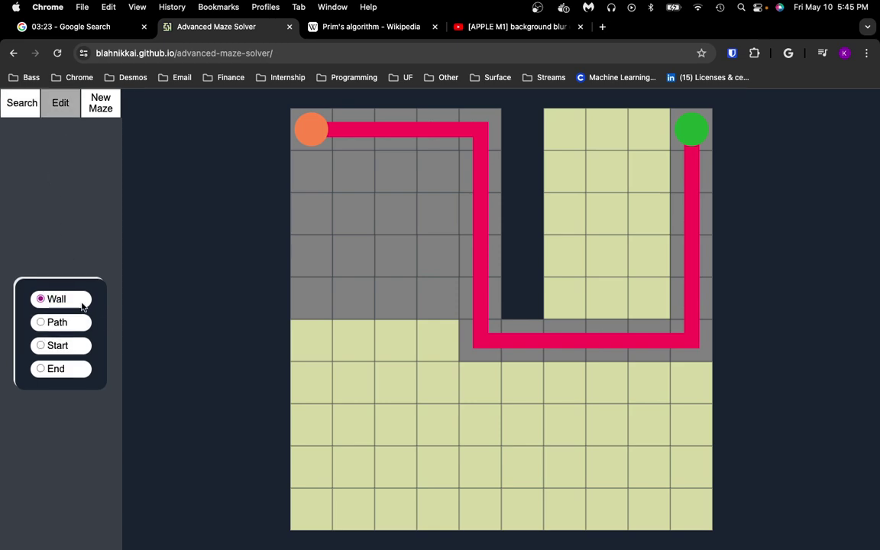
pyautogui.click(16, 103)
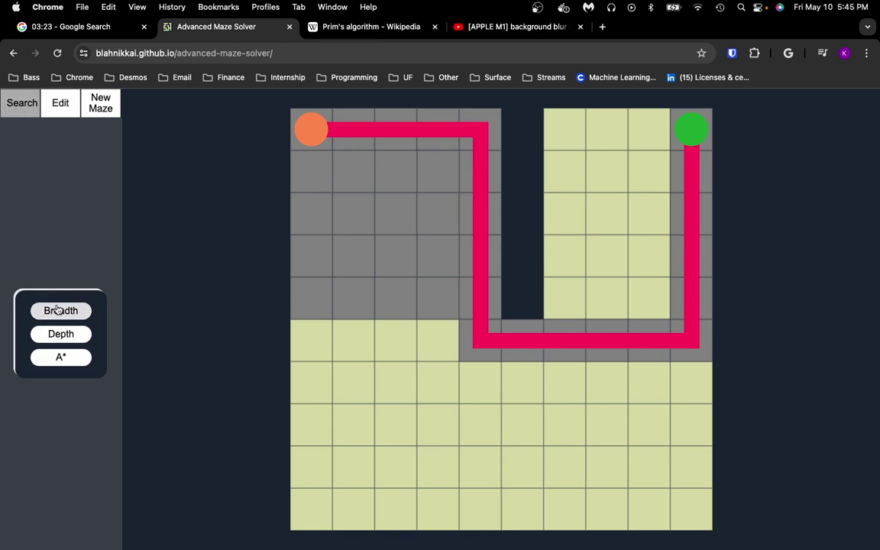
pyautogui.click(97, 107)
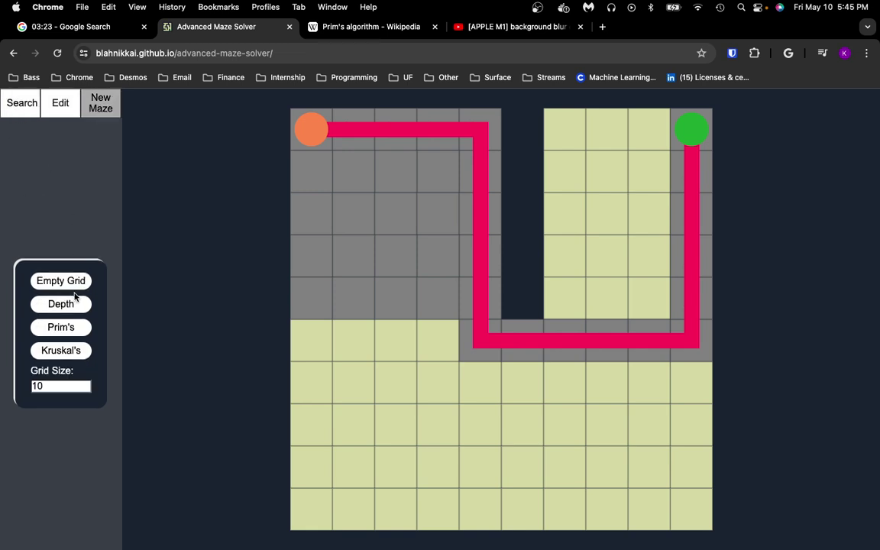
pyautogui.click(68, 111)
pyautogui.click(53, 345)
pyautogui.click(397, 221)
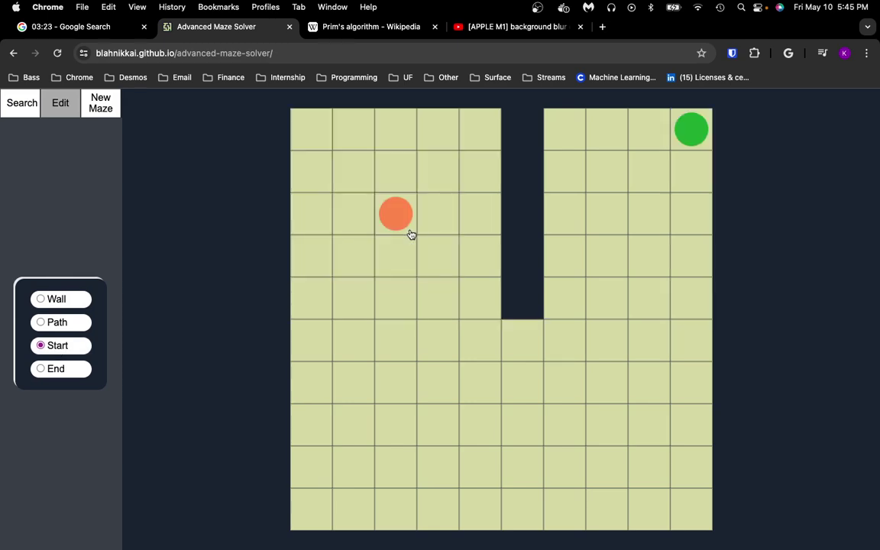
pyautogui.click(17, 113)
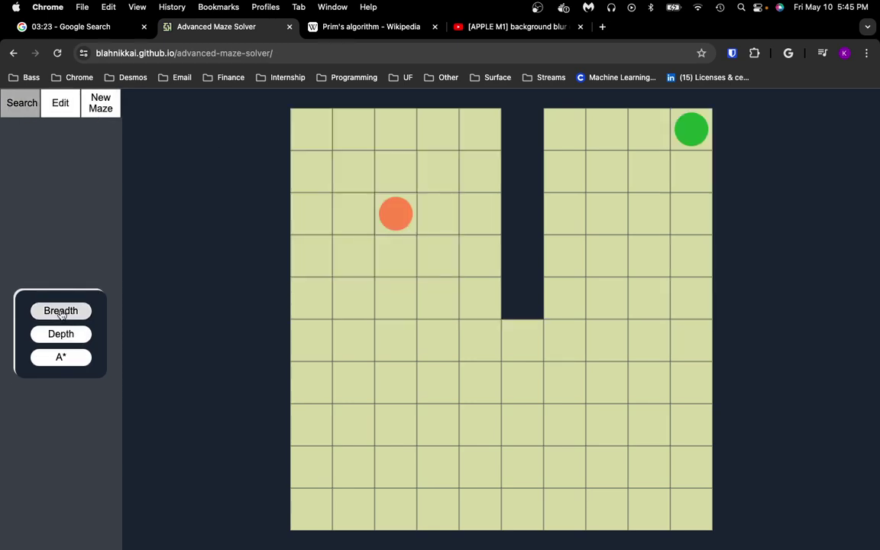
# Step: Extend the wall leftward into an L shape and solve with A* search
pyautogui.click(61, 103)
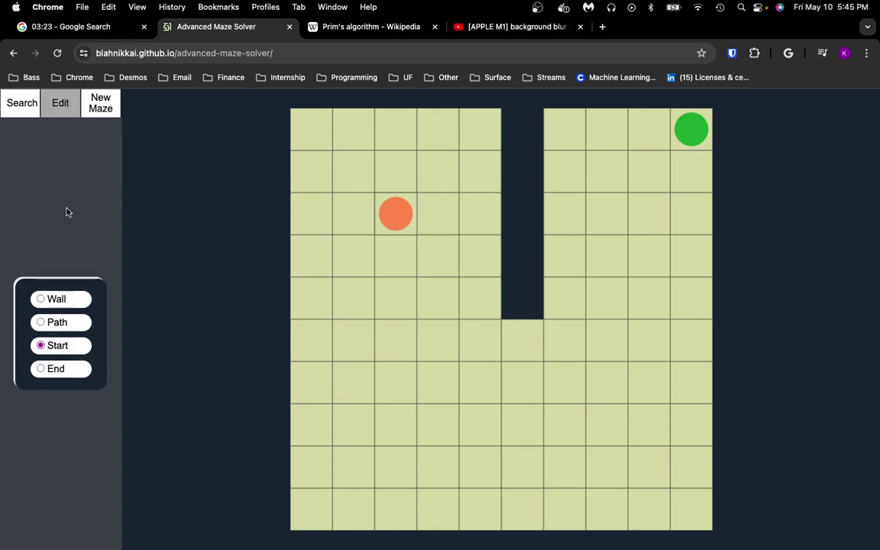
pyautogui.click(57, 322)
pyautogui.click(46, 298)
pyautogui.moveTo(382, 307); pyautogui.dragTo(463, 306)
pyautogui.click(22, 105)
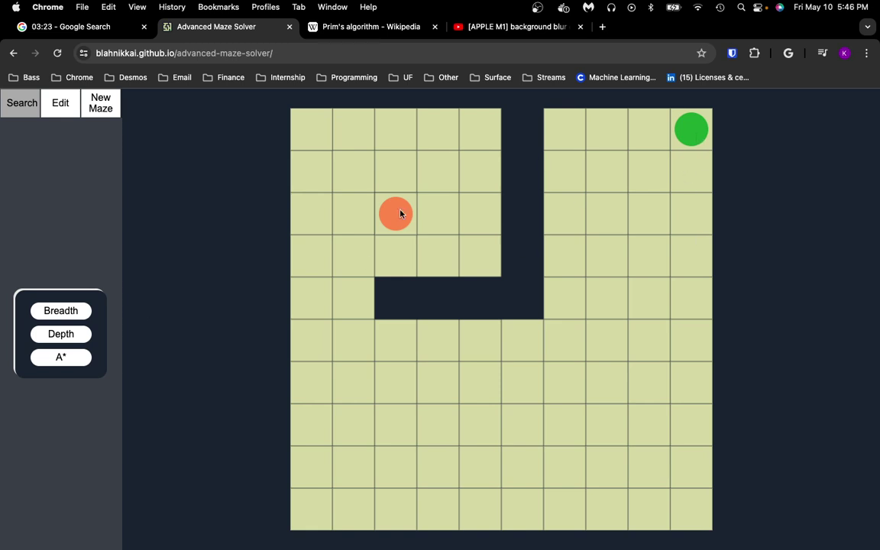
pyautogui.click(62, 356)
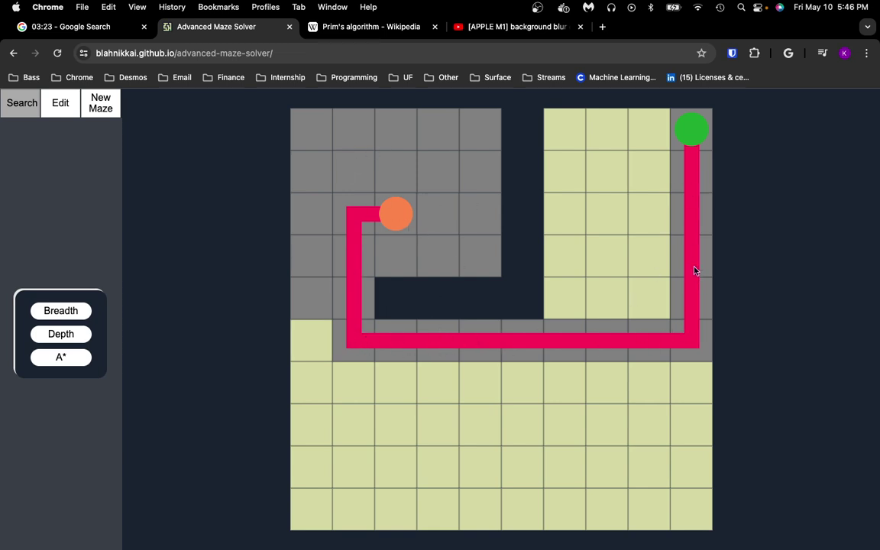
# Step: Generate a depth-first maze from the maze generation options
pyautogui.click(54, 107)
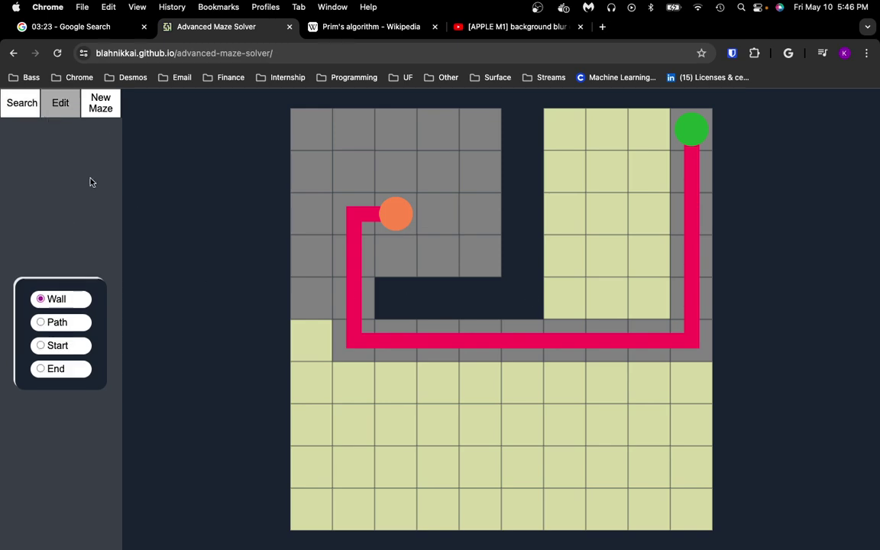
pyautogui.click(101, 101)
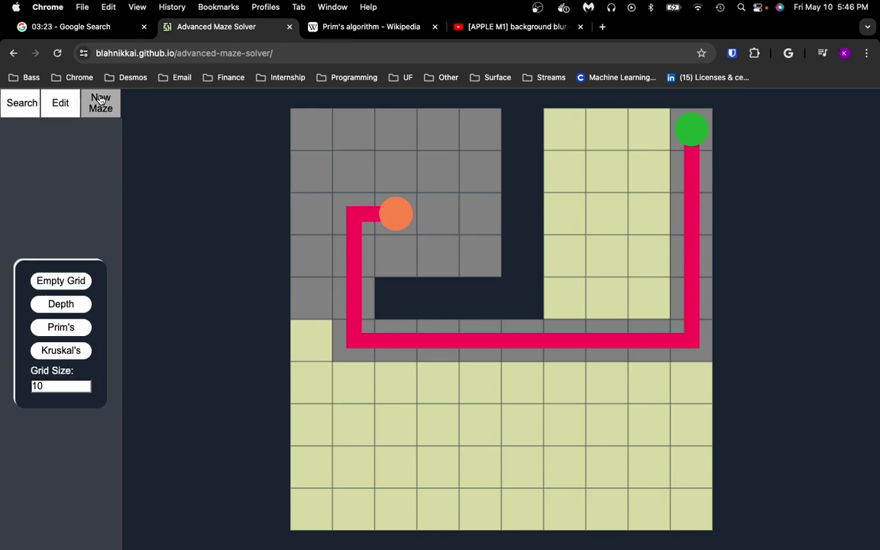
pyautogui.click(57, 306)
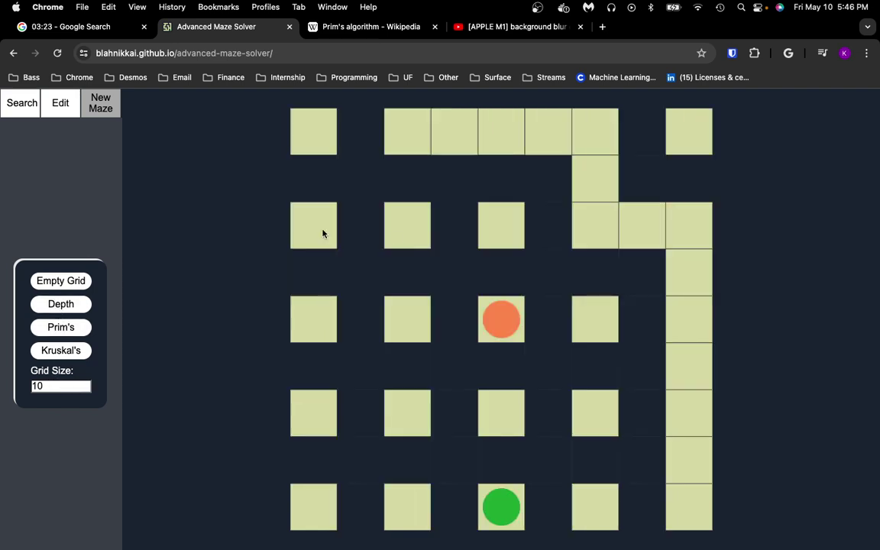
# Step: Set the grid size to 30, regenerate the depth-first maze, and close the YouTube tab
pyautogui.click(63, 385)
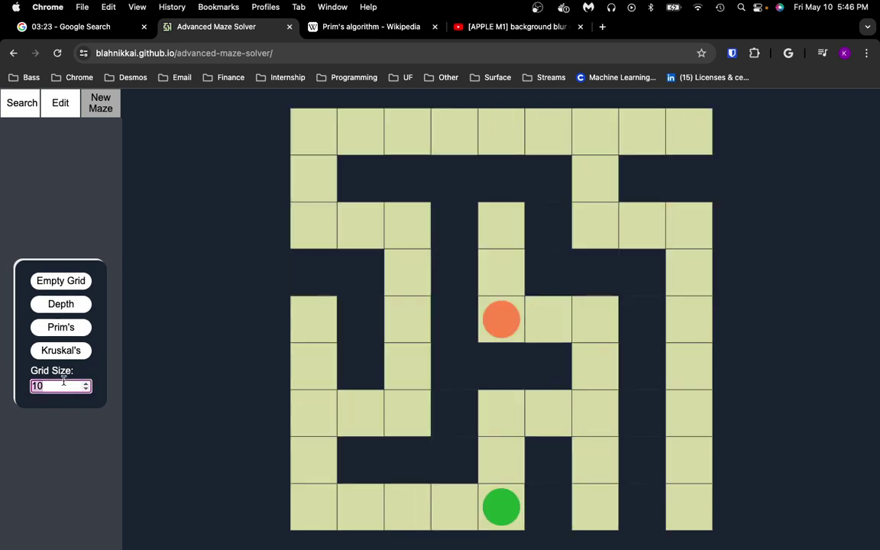
pyautogui.press('BackSpace')
pyautogui.press('BackSpace')
pyautogui.write('30')
pyautogui.click(59, 304)
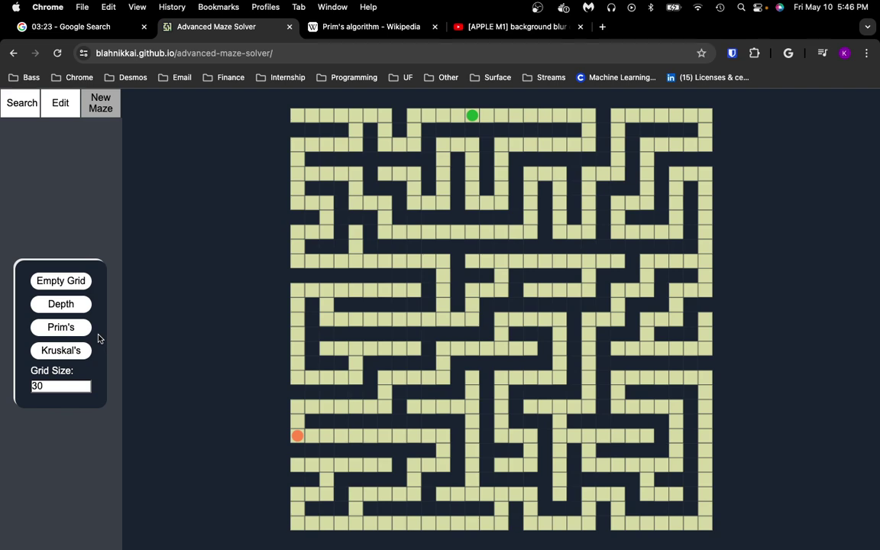
pyautogui.middleClick(525, 26)
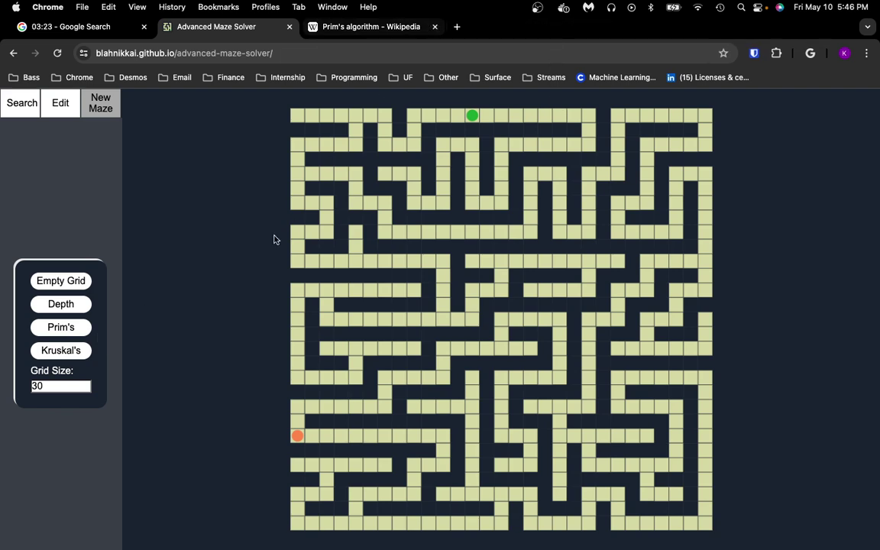
# Step: Regenerate the 30x30 maze with Prim's algorithm, then view the Prim's algorithm Wikipedia article
pyautogui.click(61, 327)
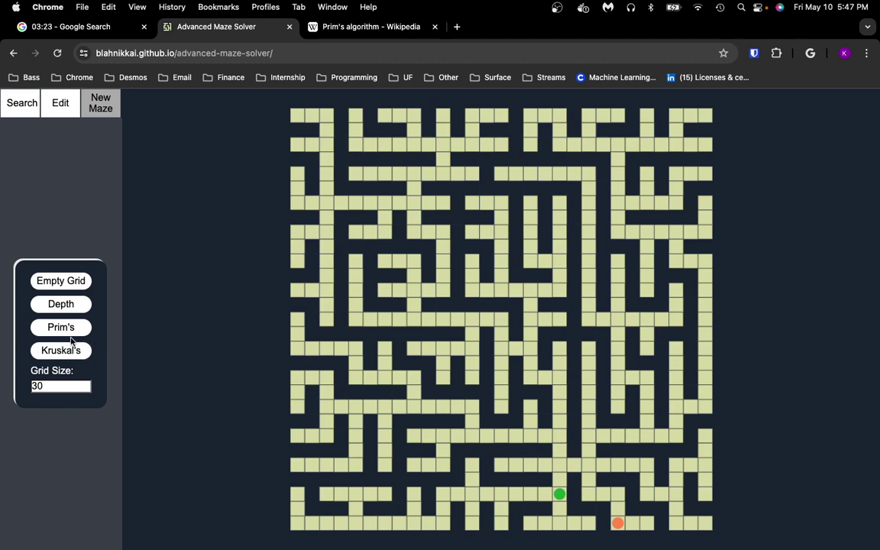
pyautogui.click(372, 27)
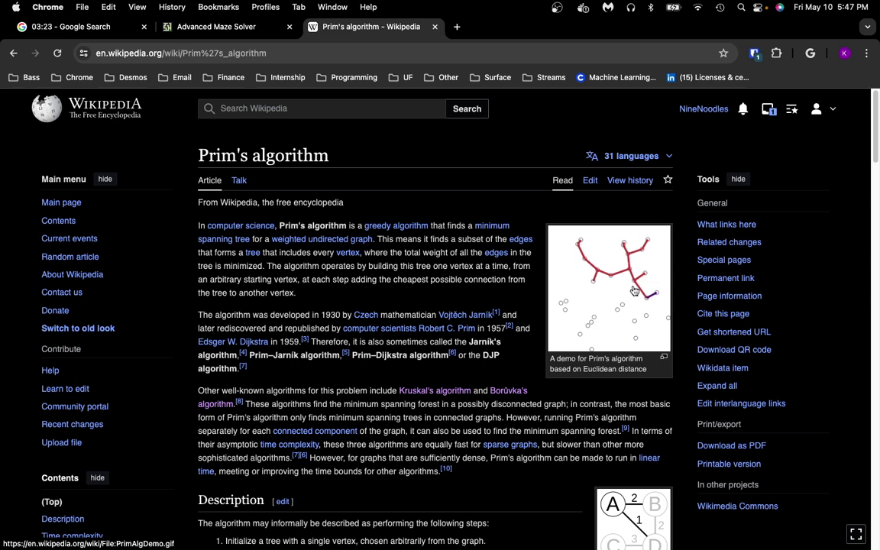
# Step: Return to the Advanced Maze Solver tab showing the 30x30 Prim's maze
pyautogui.click(237, 27)
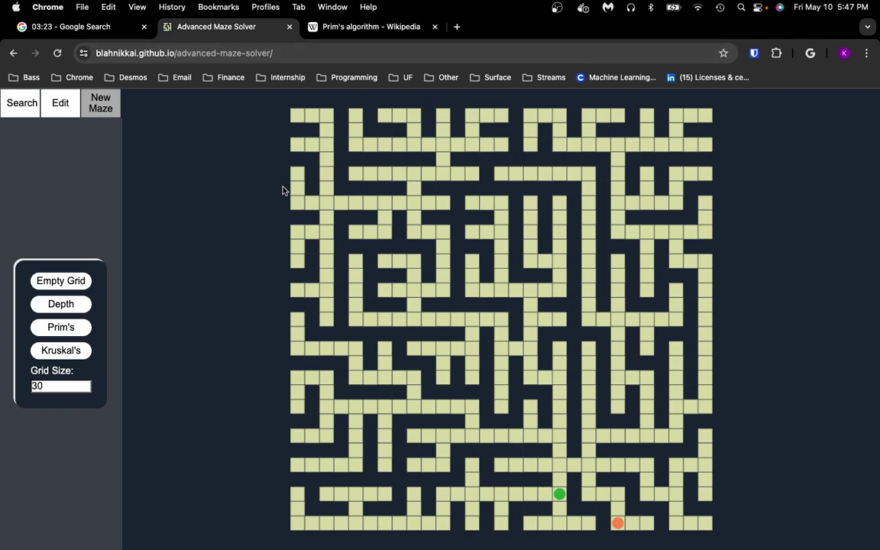
# Step: After switching between Edit and New Maze options, generate a fresh Prim's maze on the 30x30 grid
pyautogui.click(58, 105)
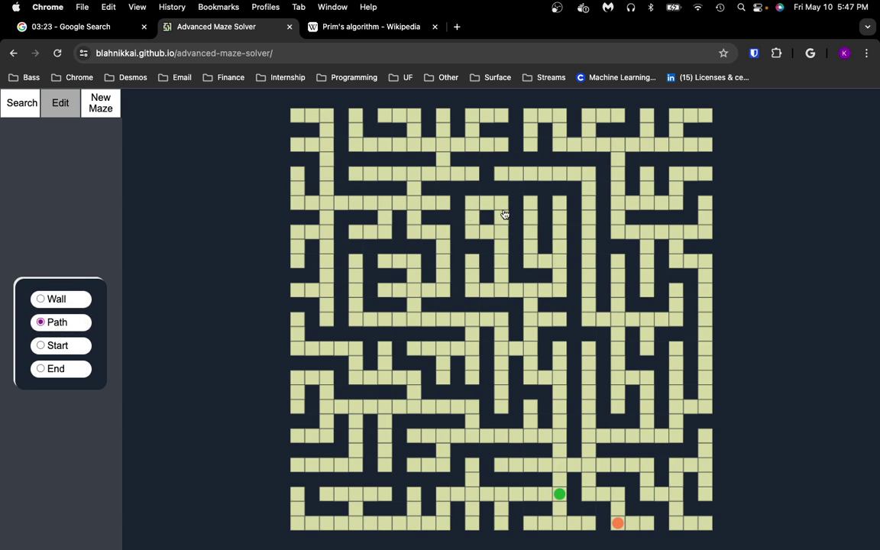
pyautogui.click(72, 299)
pyautogui.click(95, 109)
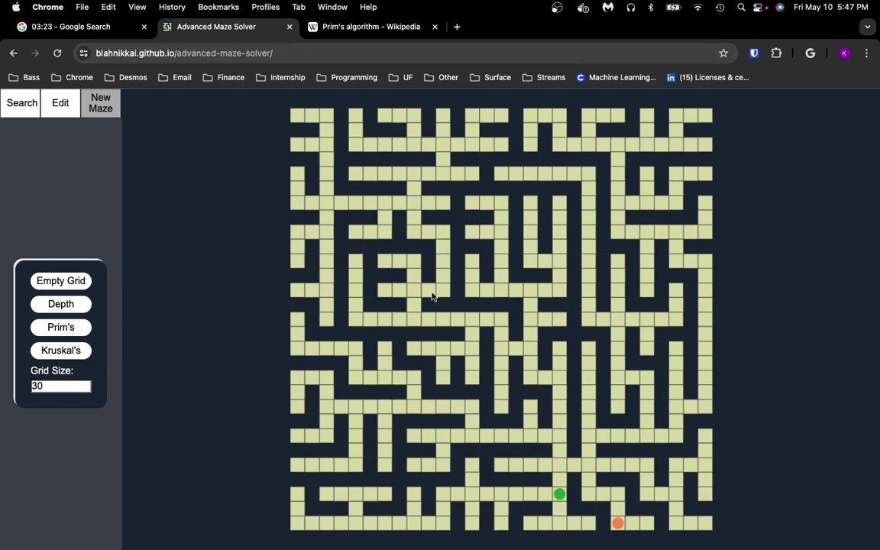
pyautogui.click(52, 106)
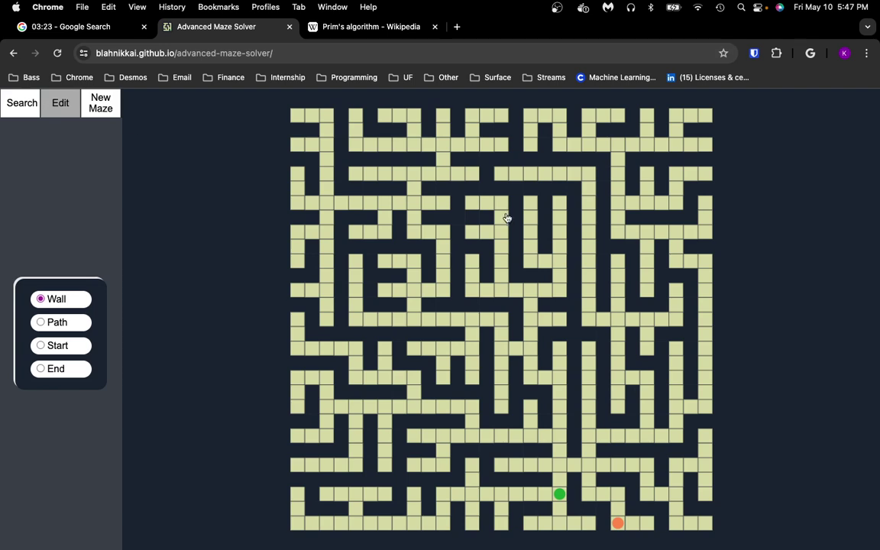
pyautogui.click(101, 109)
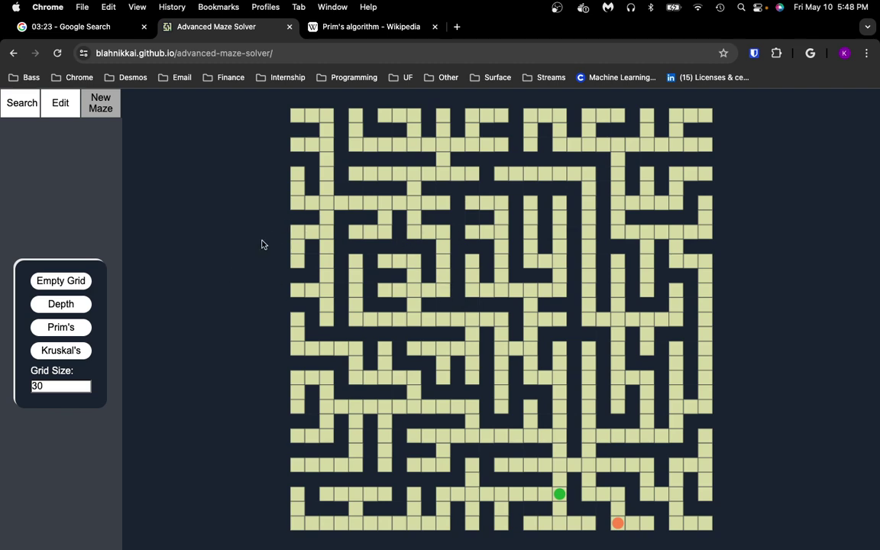
pyautogui.click(62, 327)
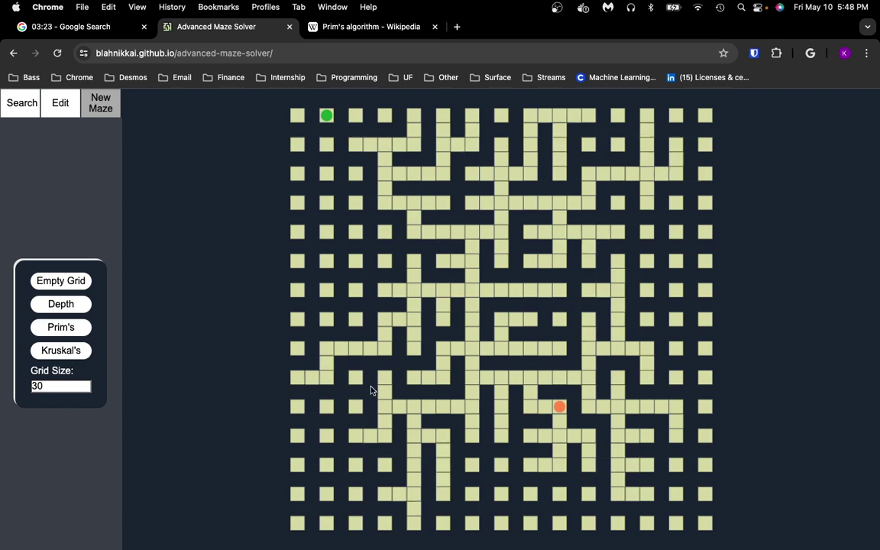
# Step: Regenerate the 30x30 Prim's maze two more times
pyautogui.click(66, 327)
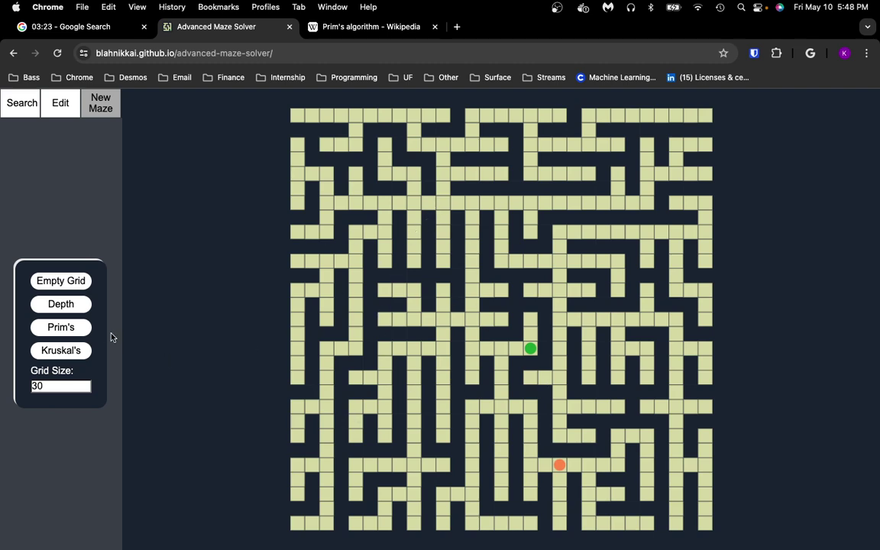
pyautogui.click(72, 327)
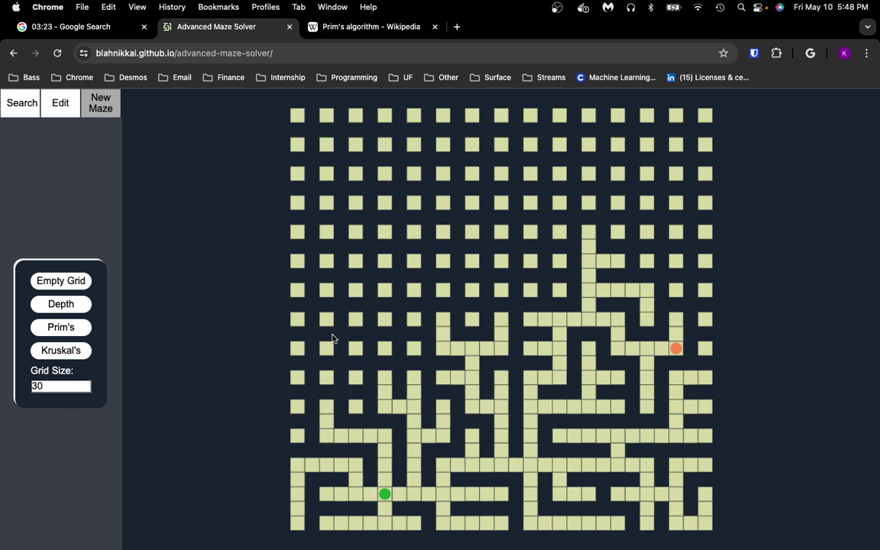
# Step: From the Prim's algorithm page, search Wikipedia for 'kruskal' and open the Kruskal's algorithm article
pyautogui.click(365, 27)
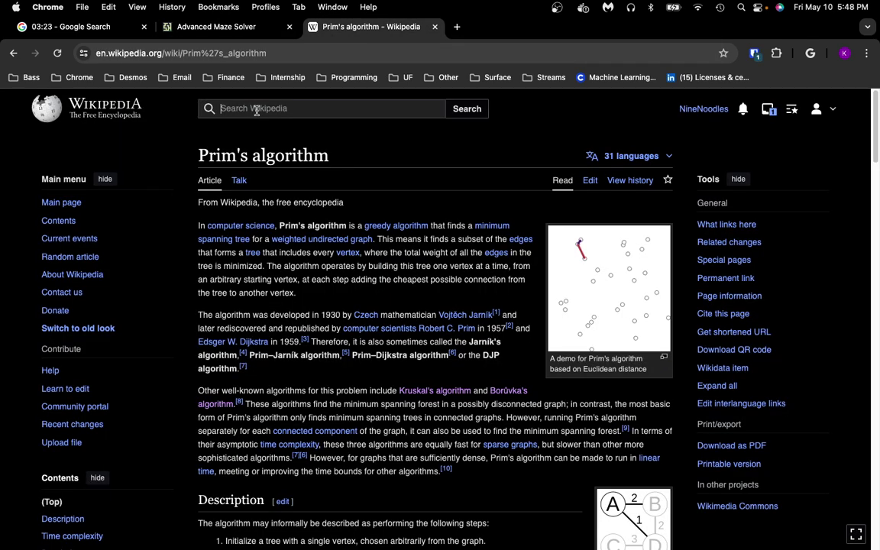
pyautogui.click(257, 110)
pyautogui.write('kruskal')
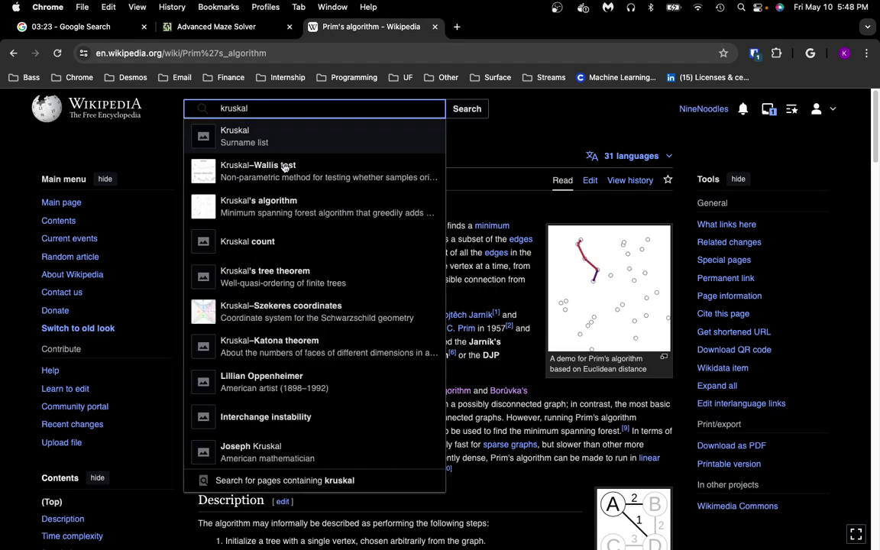
pyautogui.click(232, 205)
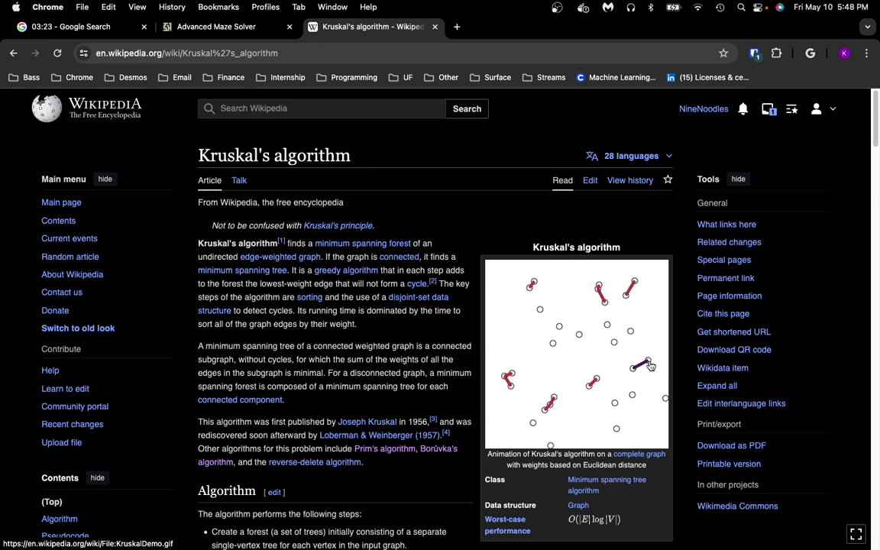
# Step: Back in the maze solver, generate a 30x30 Kruskal's maze and regenerate it once
pyautogui.hotkey('ctrl', 'shift', 'Tab')
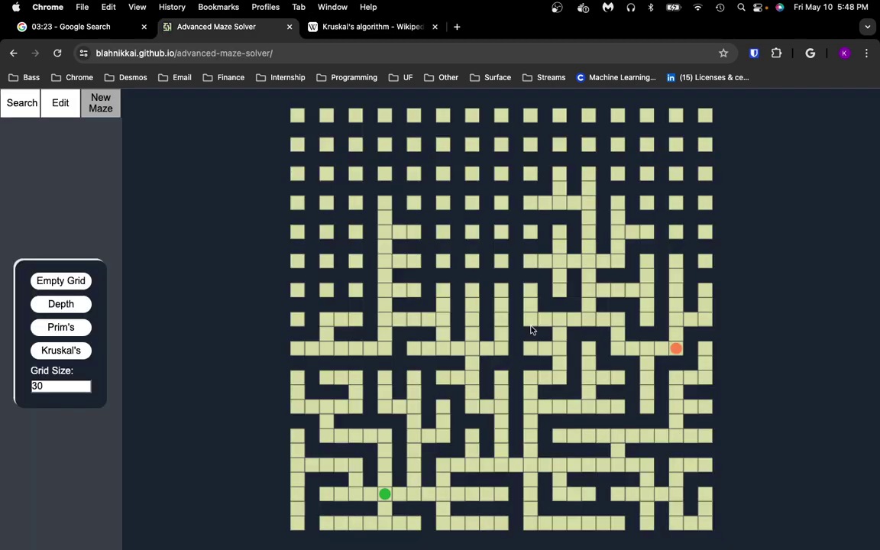
pyautogui.click(60, 350)
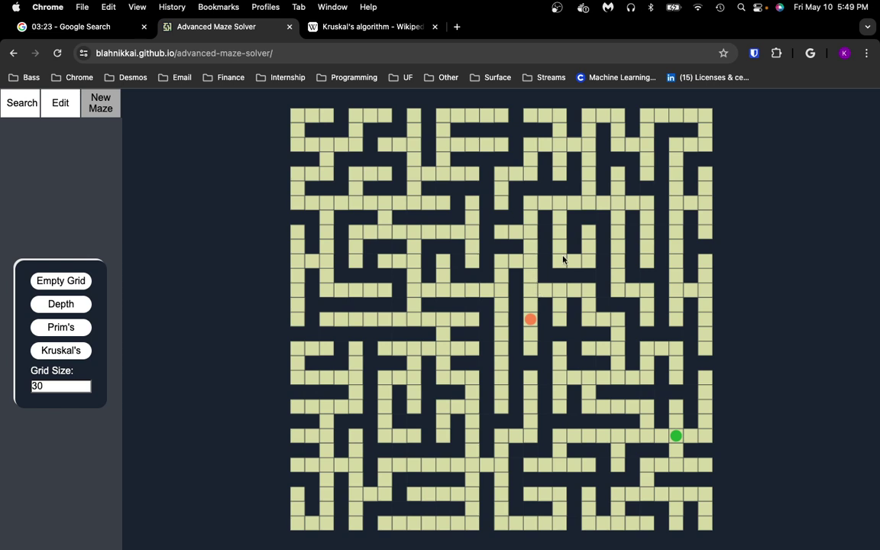
pyautogui.click(85, 353)
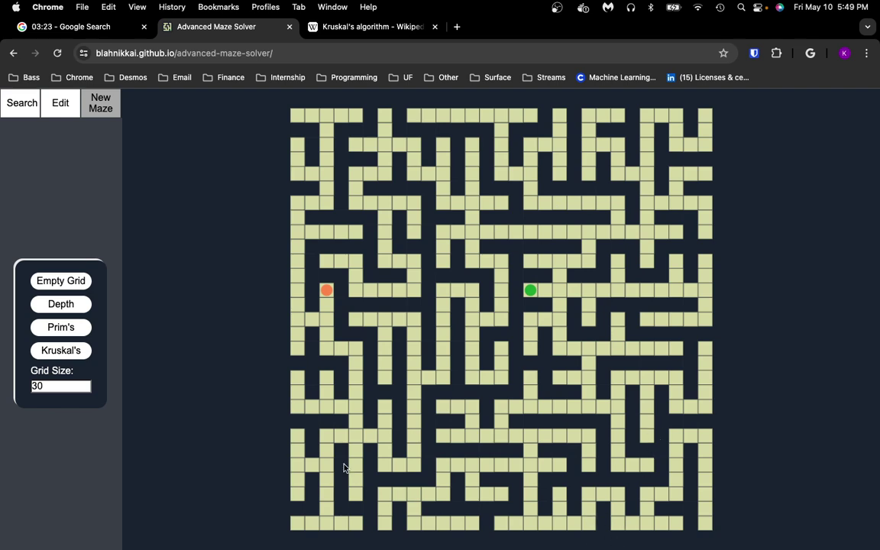
# Step: Set the grid size to 15, rebuild the Kruskal's maze, then generate a depth-first maze
pyautogui.click(57, 386)
pyautogui.press('super+a')
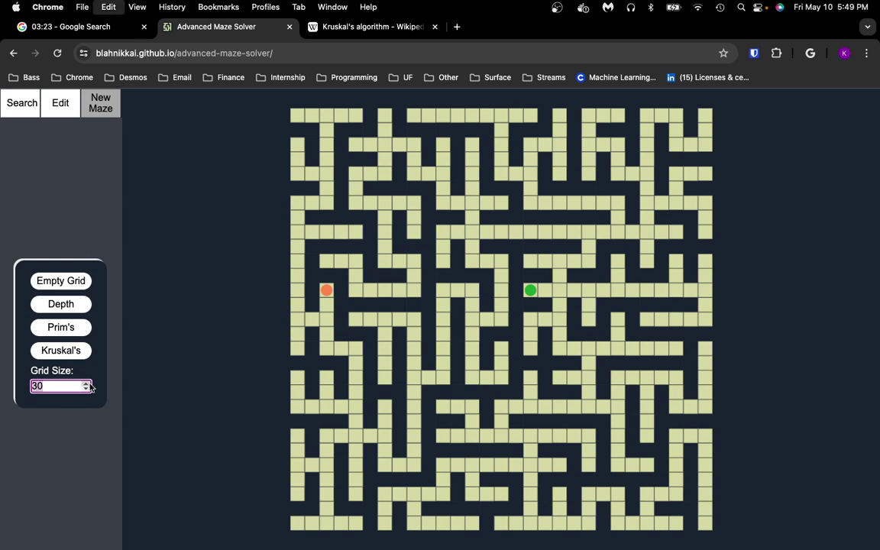
pyautogui.write('15')
pyautogui.click(74, 350)
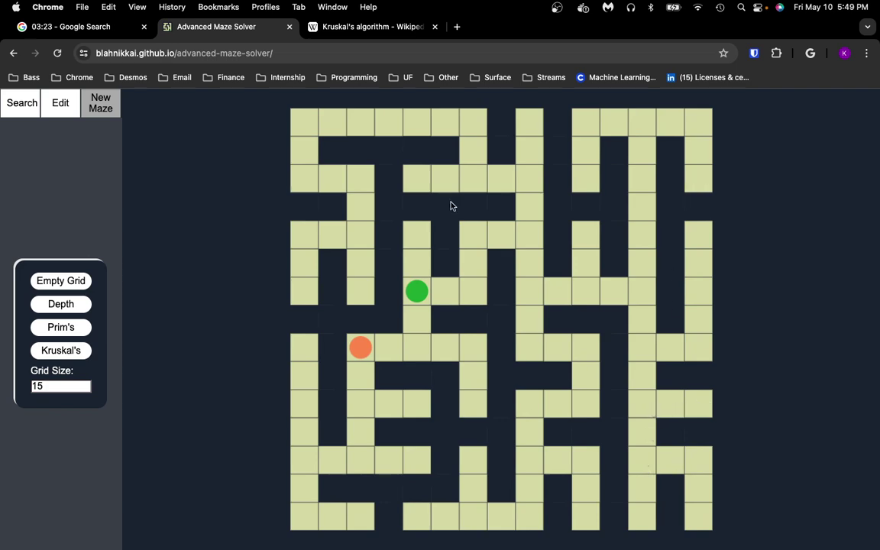
pyautogui.click(59, 304)
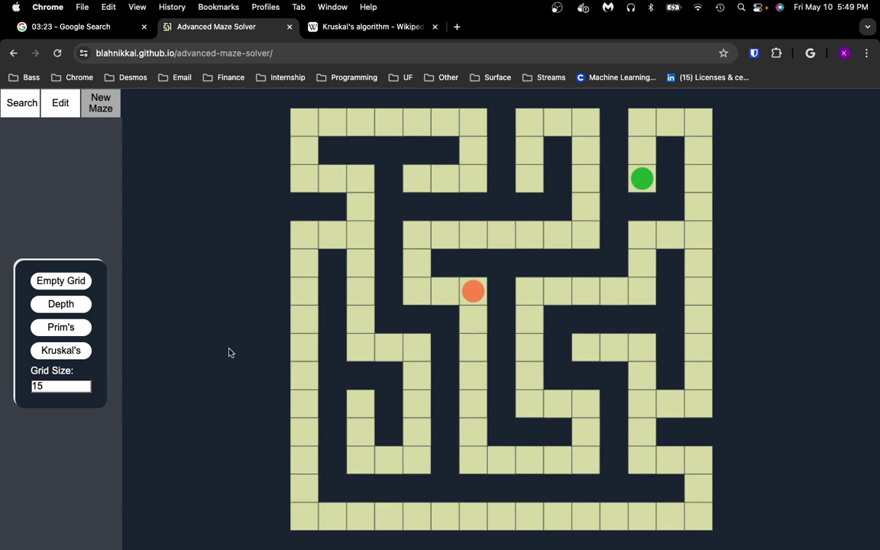
pyautogui.click(21, 107)
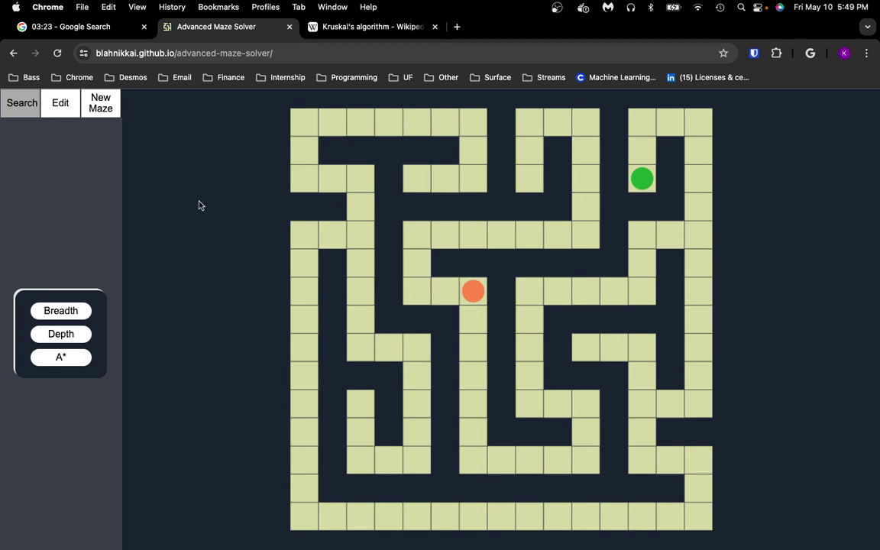
# Step: Switch among the Edit, Search and New Maze options, ending on the maze generation options
pyautogui.click(72, 109)
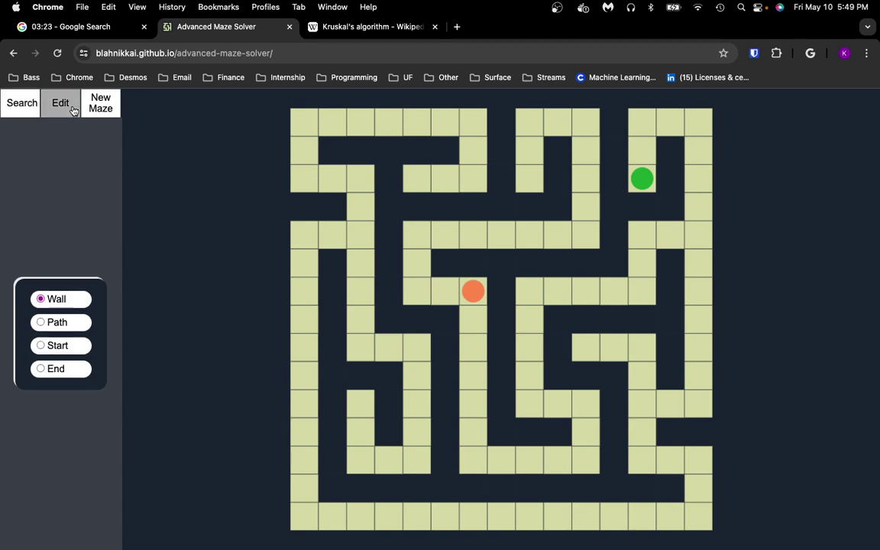
pyautogui.click(23, 107)
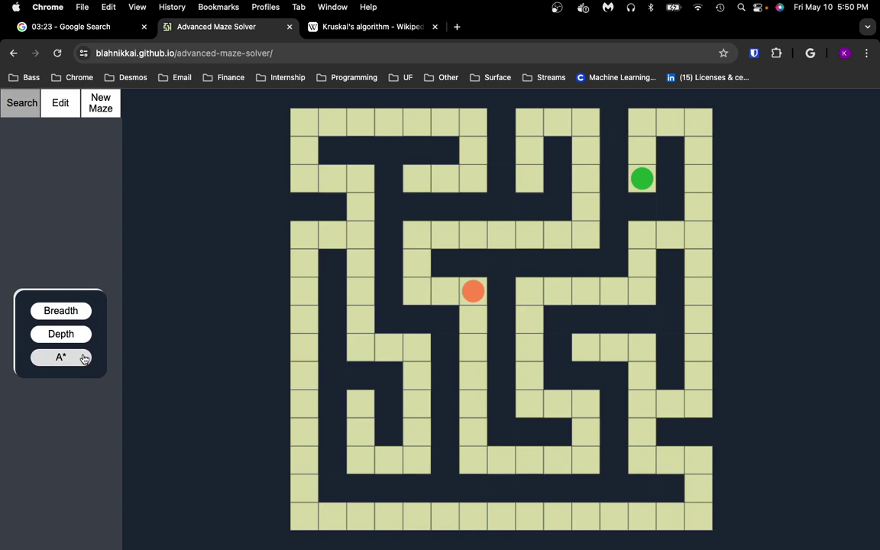
pyautogui.click(59, 110)
pyautogui.click(22, 103)
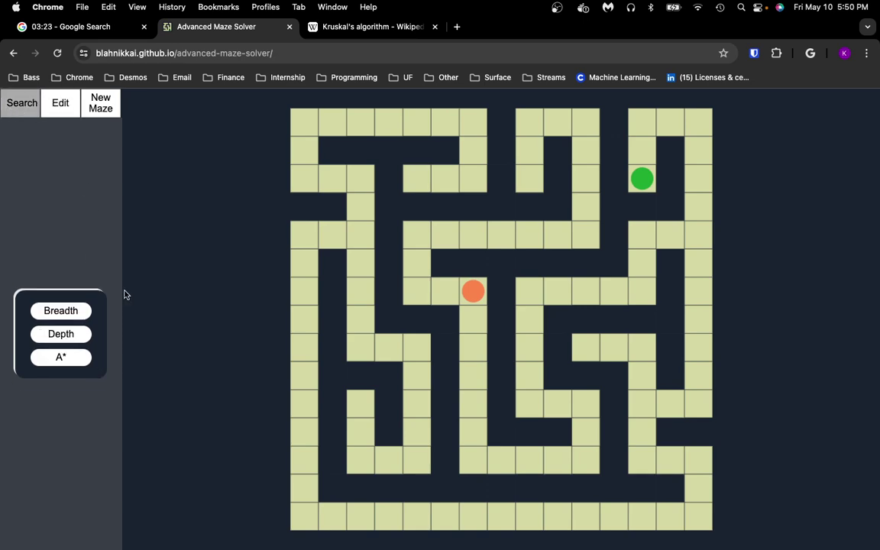
pyautogui.click(55, 109)
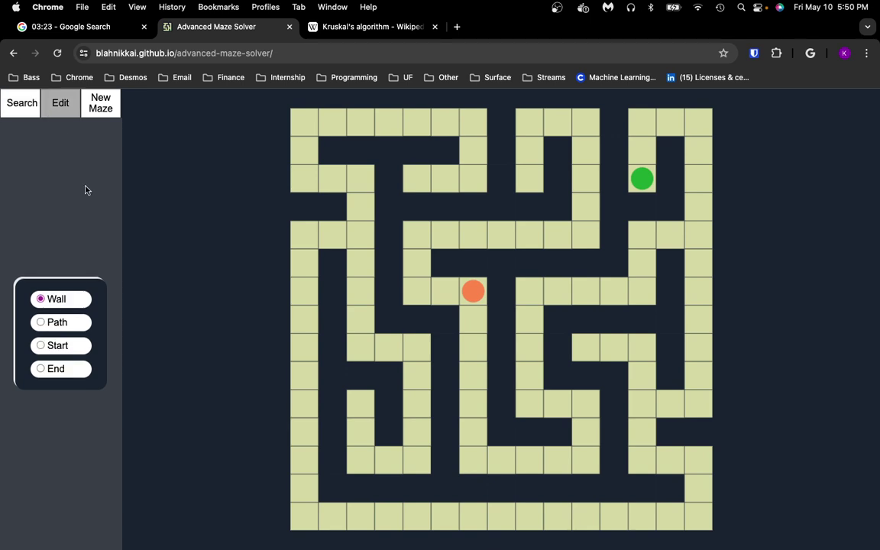
pyautogui.click(100, 115)
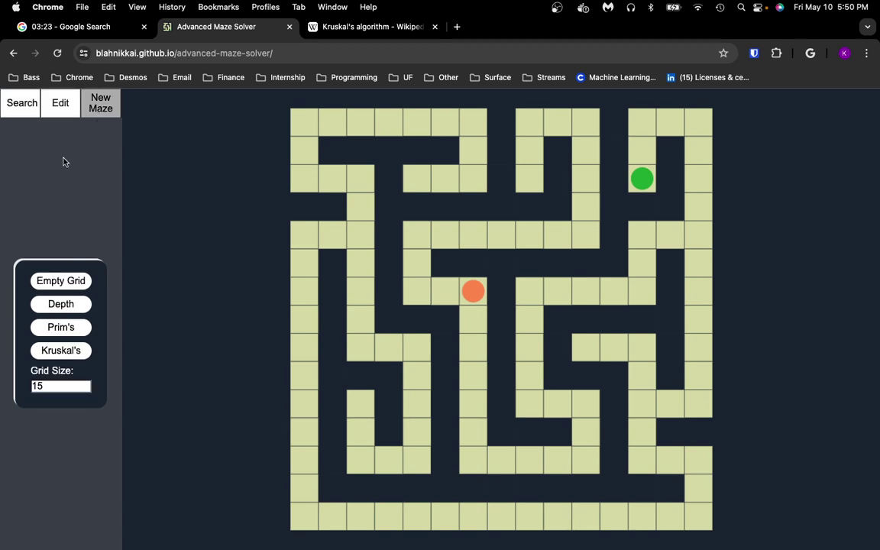
pyautogui.click(16, 102)
pyautogui.click(92, 106)
# Step: Solve the 15x15 maze with breadth-first search, then with depth-first search, rerunning it
pyautogui.click(23, 107)
pyautogui.click(60, 313)
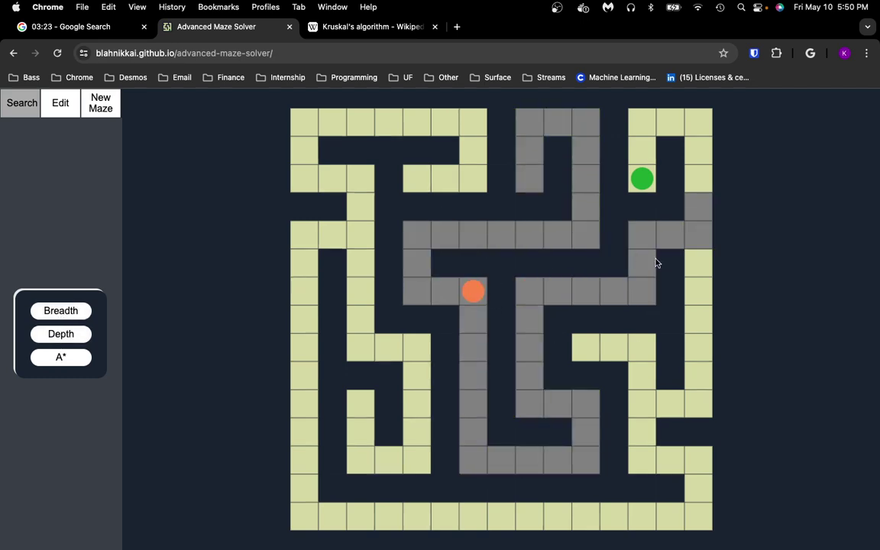
pyautogui.click(50, 333)
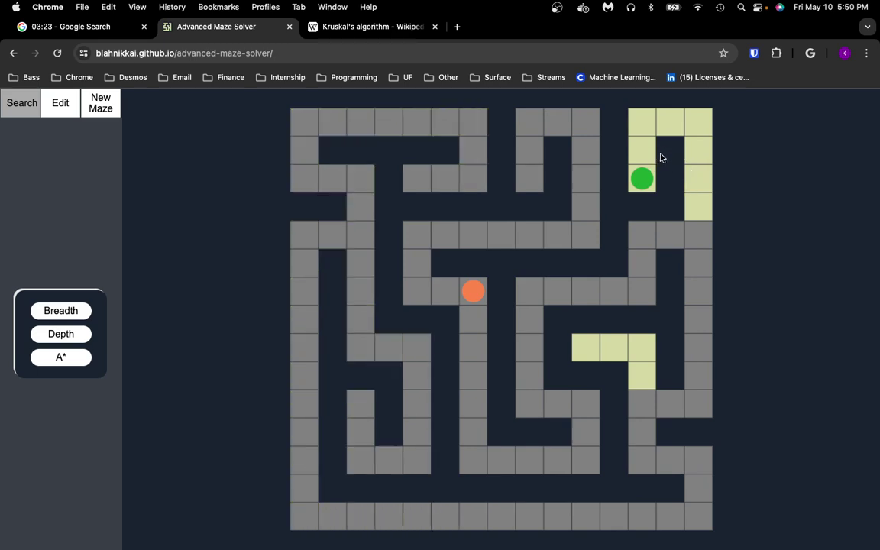
pyautogui.click(90, 334)
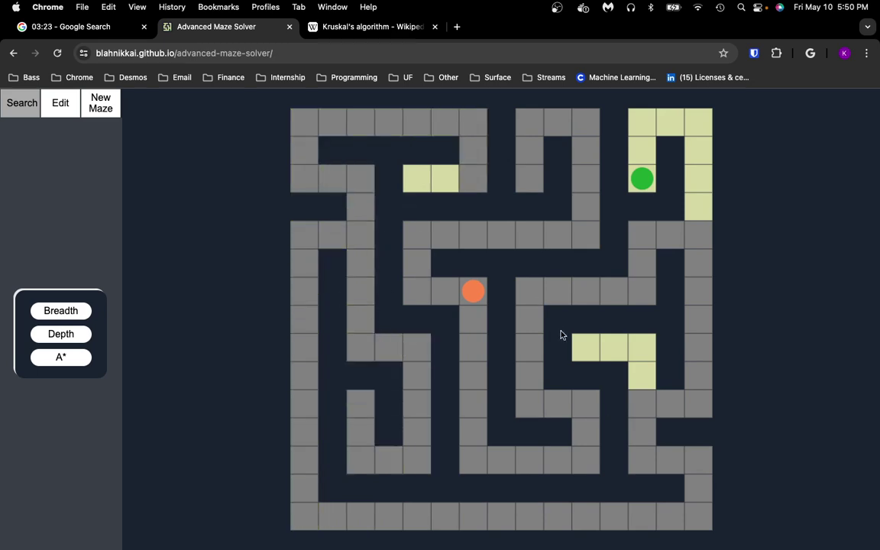
pyautogui.click(84, 358)
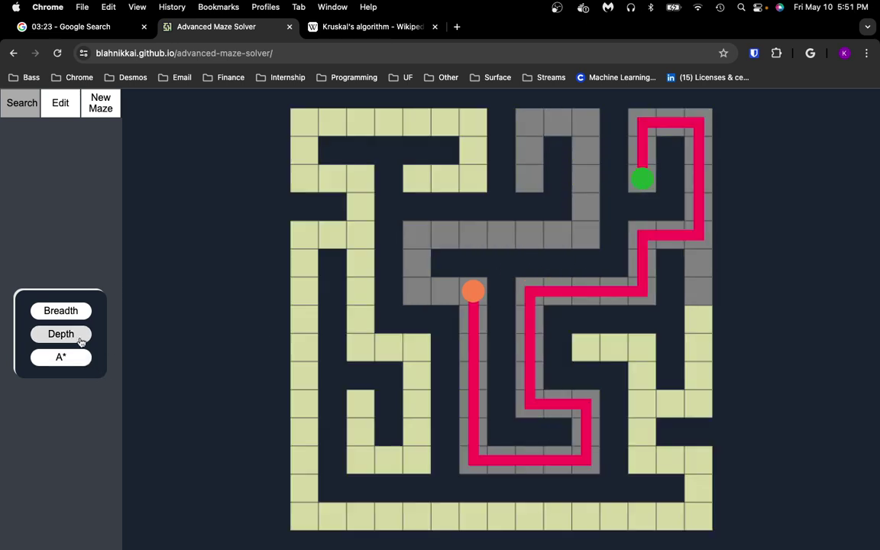
# Step: Solve the maze with A* search, rerunning it until a red start-to-goal path remains
pyautogui.click(68, 357)
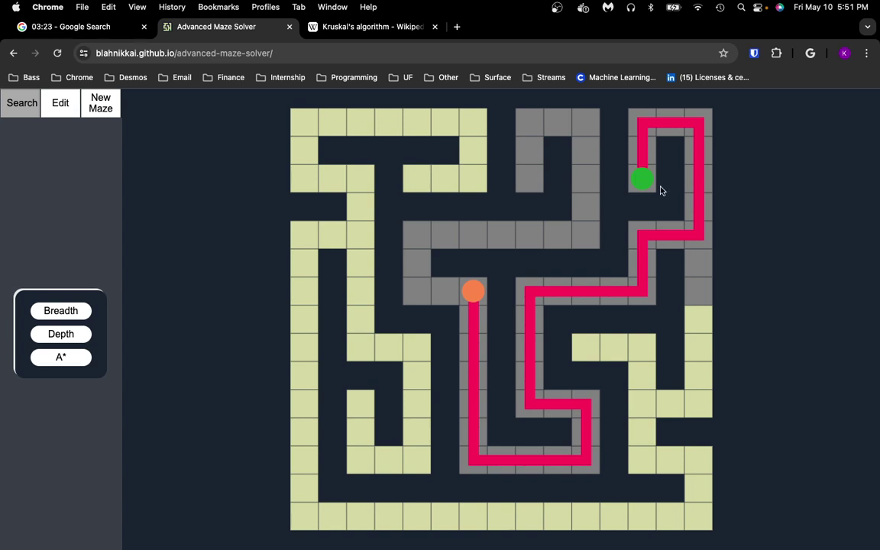
pyautogui.click(61, 358)
pyautogui.click(67, 360)
pyautogui.click(57, 104)
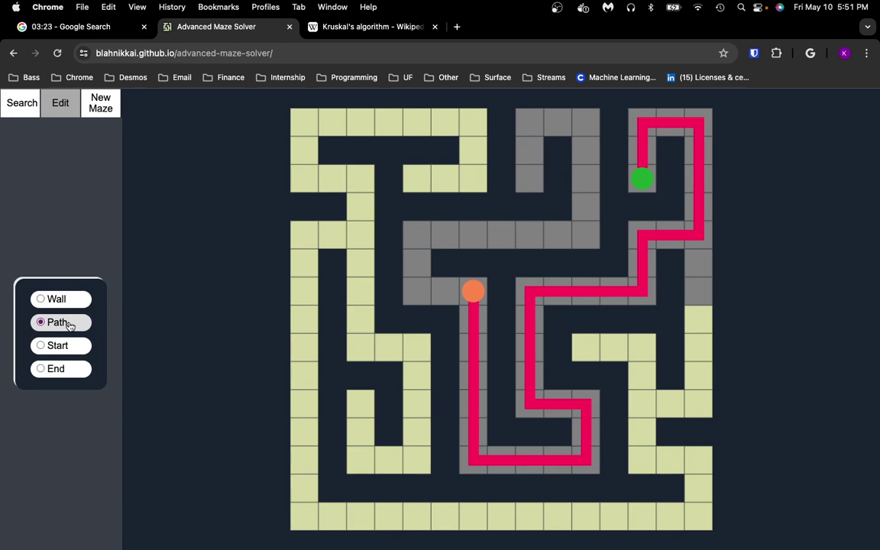
# Step: Generate a new 15x15 Prim's maze, then run A*, depth-first and breadth-first searches on it
pyautogui.click(95, 101)
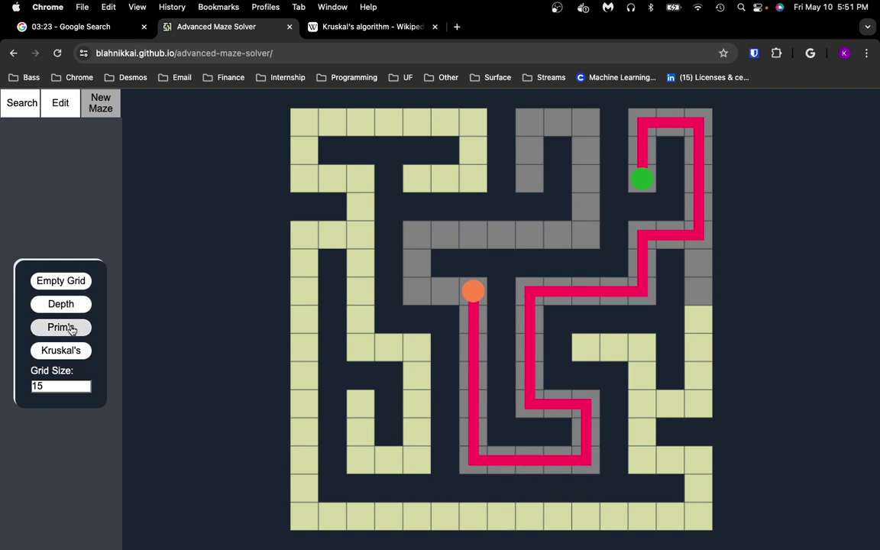
pyautogui.click(67, 326)
pyautogui.click(15, 112)
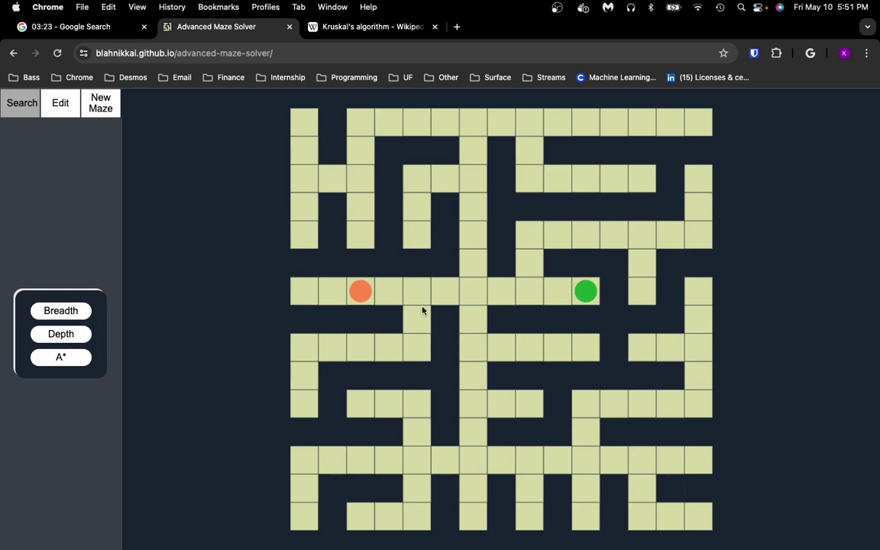
pyautogui.click(62, 357)
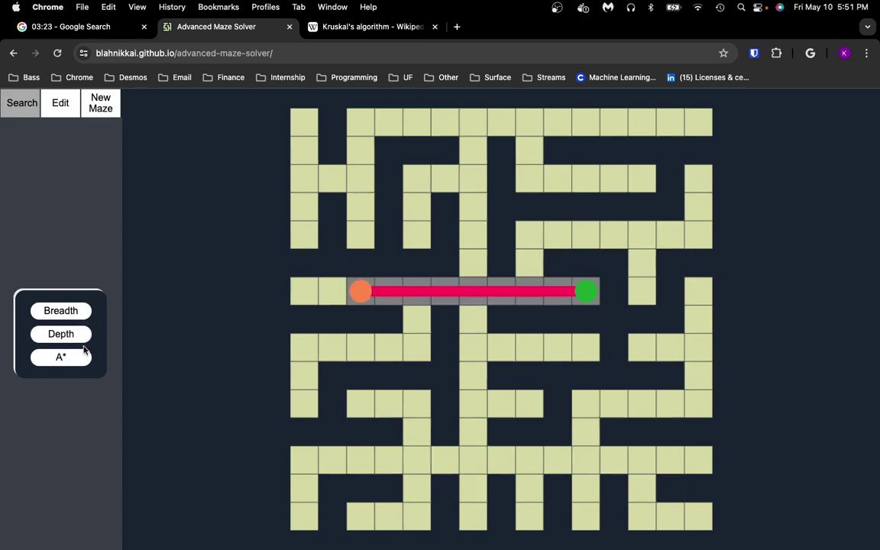
pyautogui.click(77, 336)
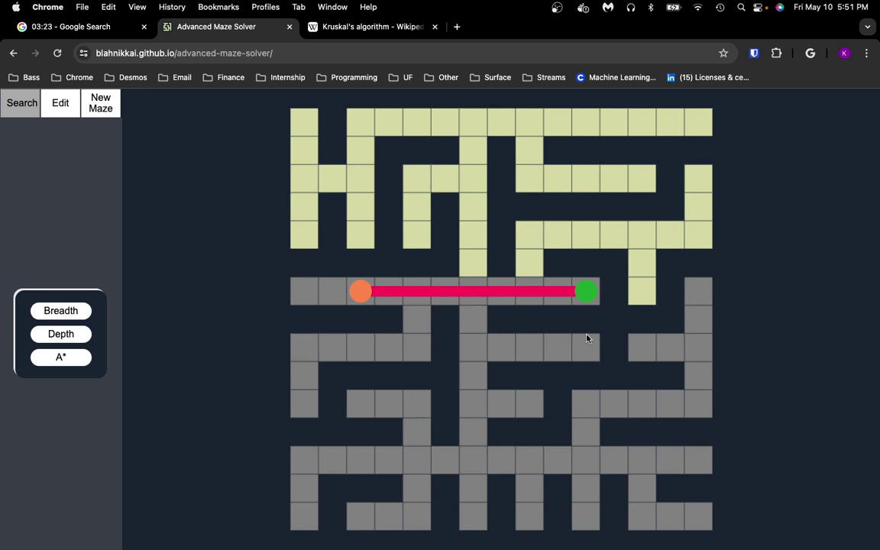
pyautogui.click(56, 312)
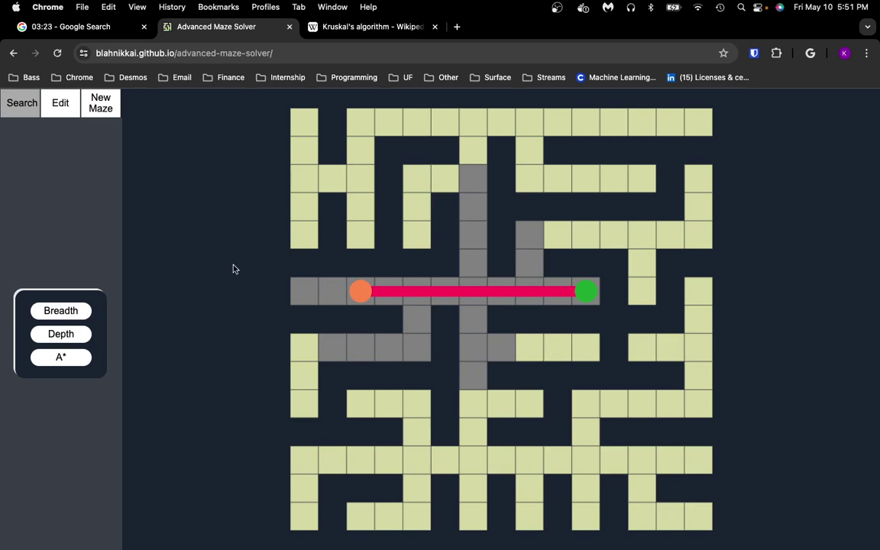
# Step: Move the green goal into the upper-left pocket above the start and solve the maze again
pyautogui.click(65, 107)
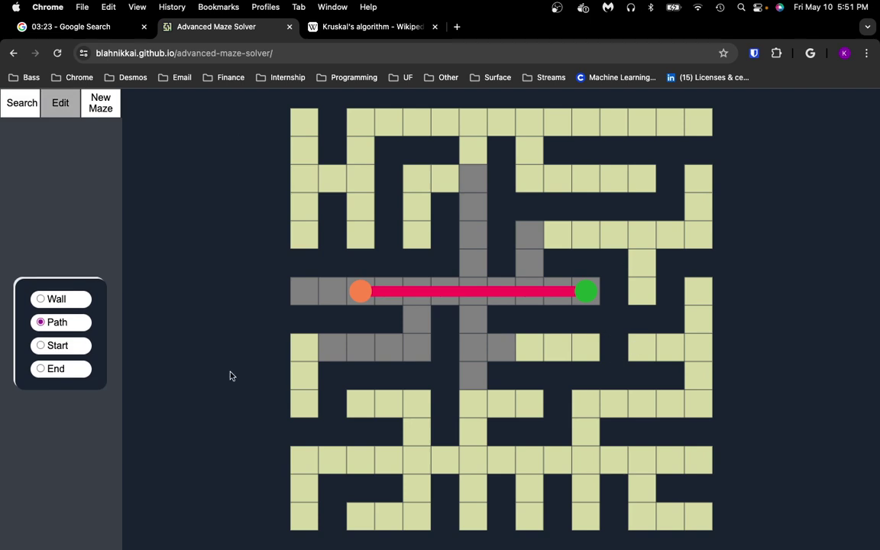
pyautogui.click(77, 368)
pyautogui.click(593, 234)
pyautogui.moveTo(586, 184)
pyautogui.mouseDown()
pyautogui.moveTo(650, 208)
pyautogui.moveTo(646, 234)
pyautogui.moveTo(570, 181)
pyautogui.moveTo(527, 181)
pyautogui.moveTo(509, 420)
pyautogui.moveTo(554, 475)
pyautogui.moveTo(516, 495)
pyautogui.moveTo(452, 482)
pyautogui.moveTo(488, 254)
pyautogui.moveTo(426, 241)
pyautogui.mouseUp()
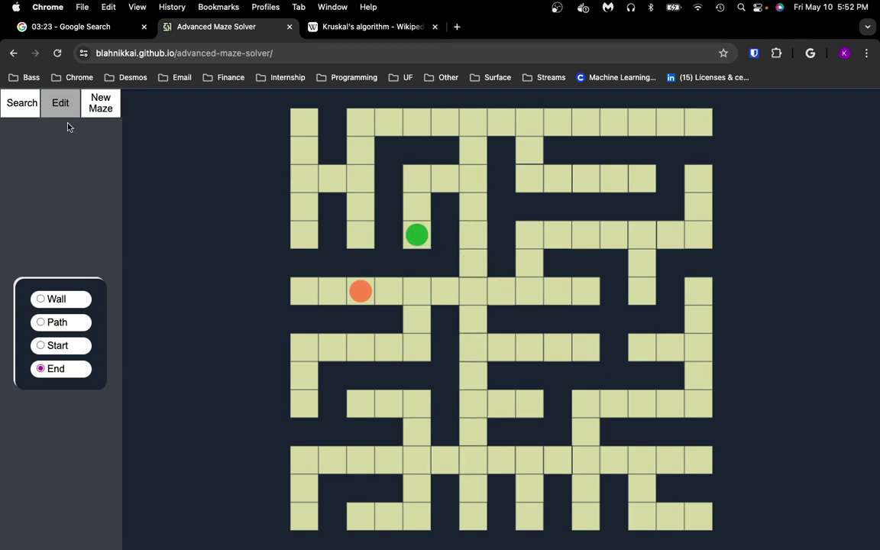
pyautogui.click(21, 104)
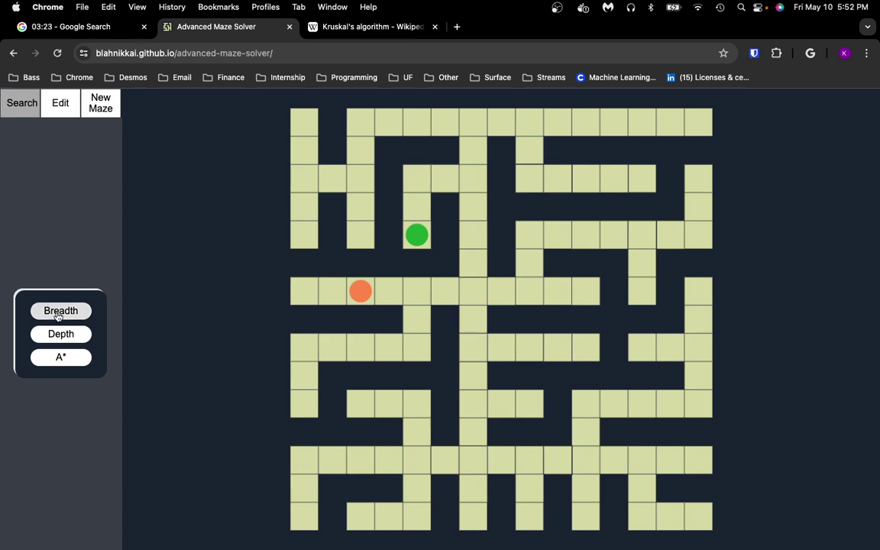
pyautogui.click(61, 334)
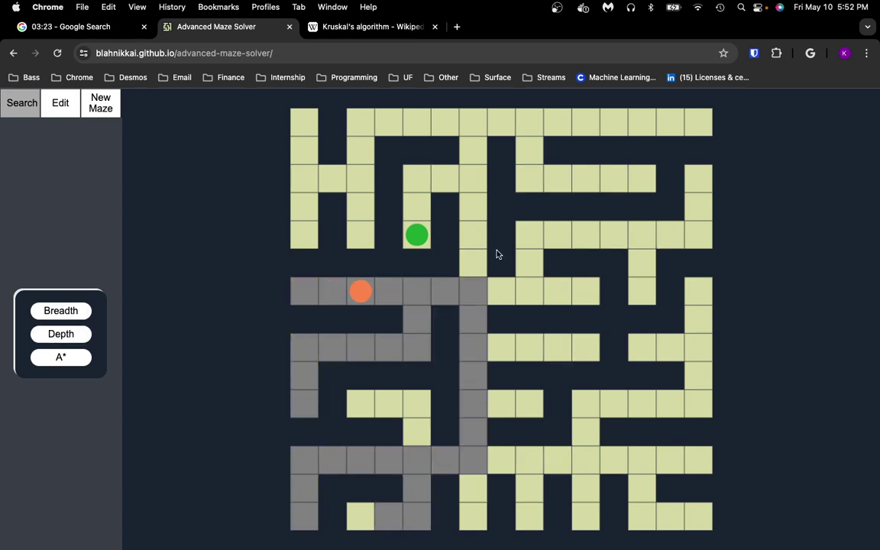